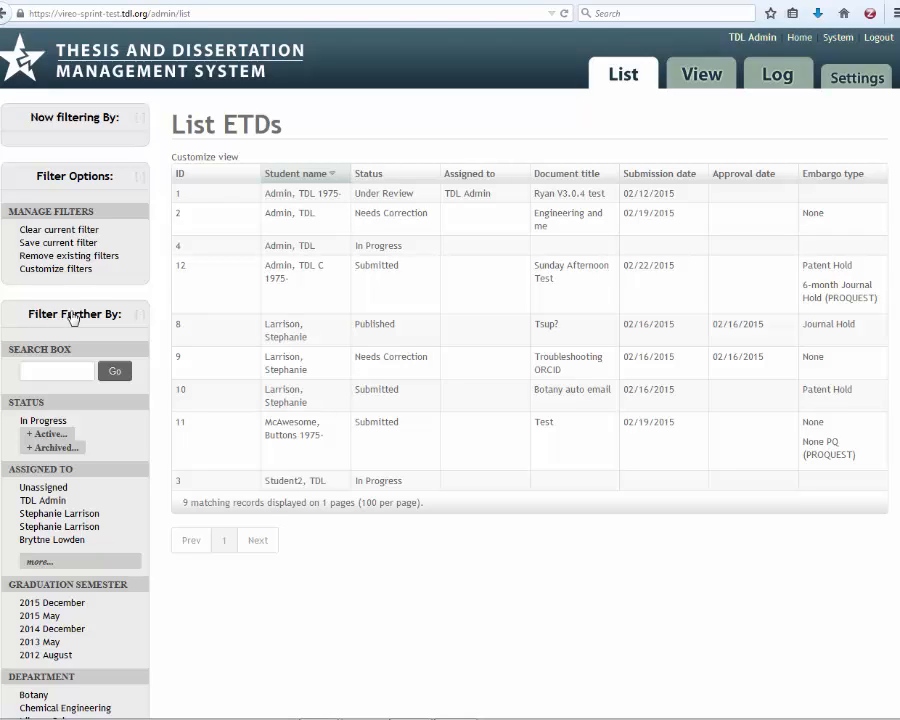
- Filter the ETD list by document type Thesis and college Engineering
{"action": "scroll", "coordinate": [181, 580], "scroll_direction": "down", "scroll_amount": 4}
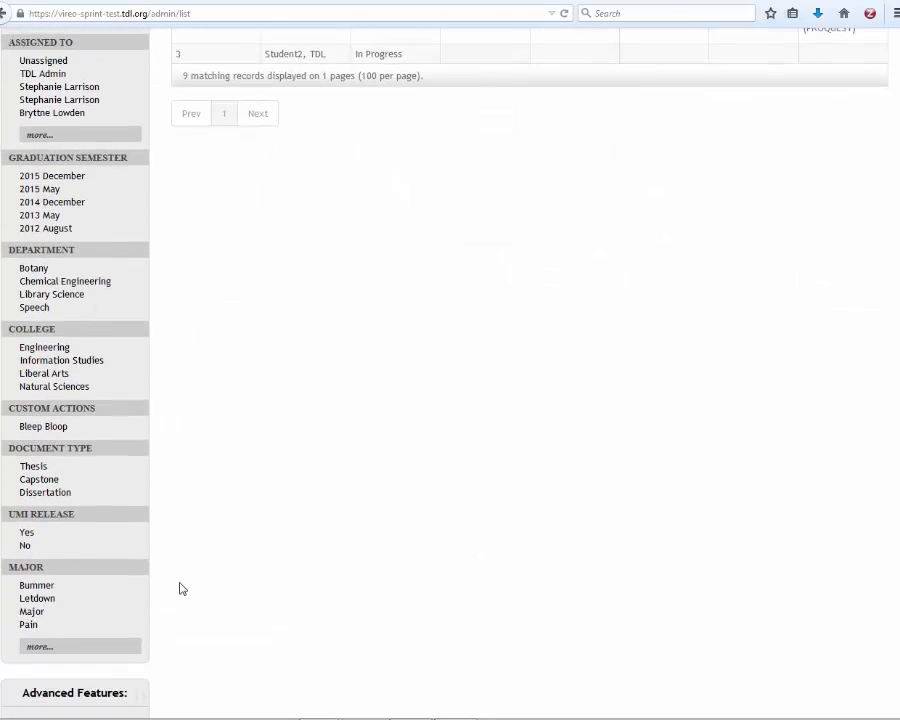
{"action": "left_click", "coordinate": [34, 399]}
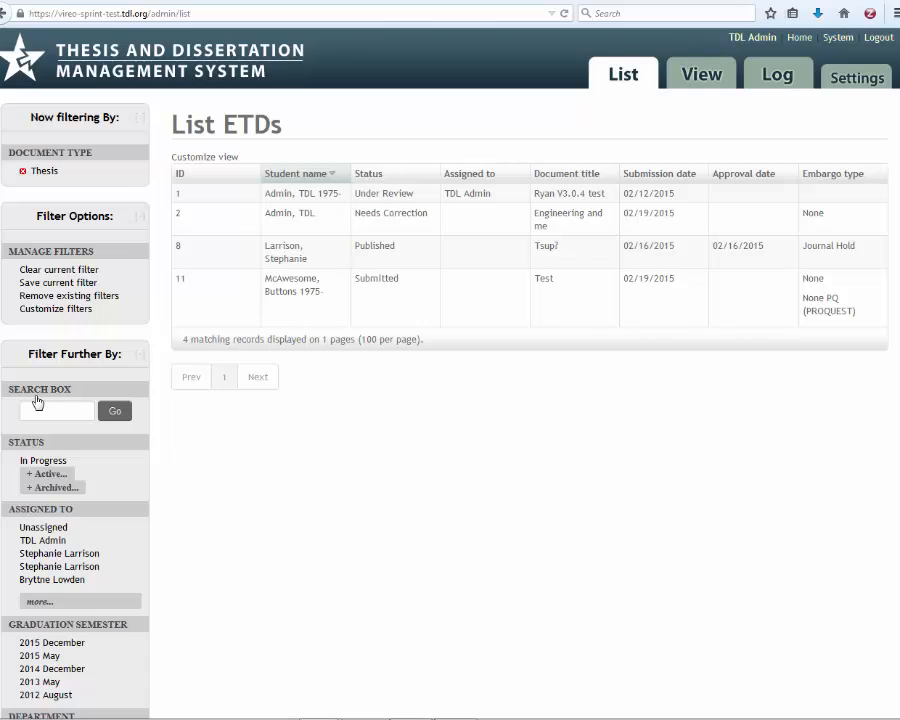
{"action": "scroll", "coordinate": [29, 458], "scroll_direction": "down", "scroll_amount": 3}
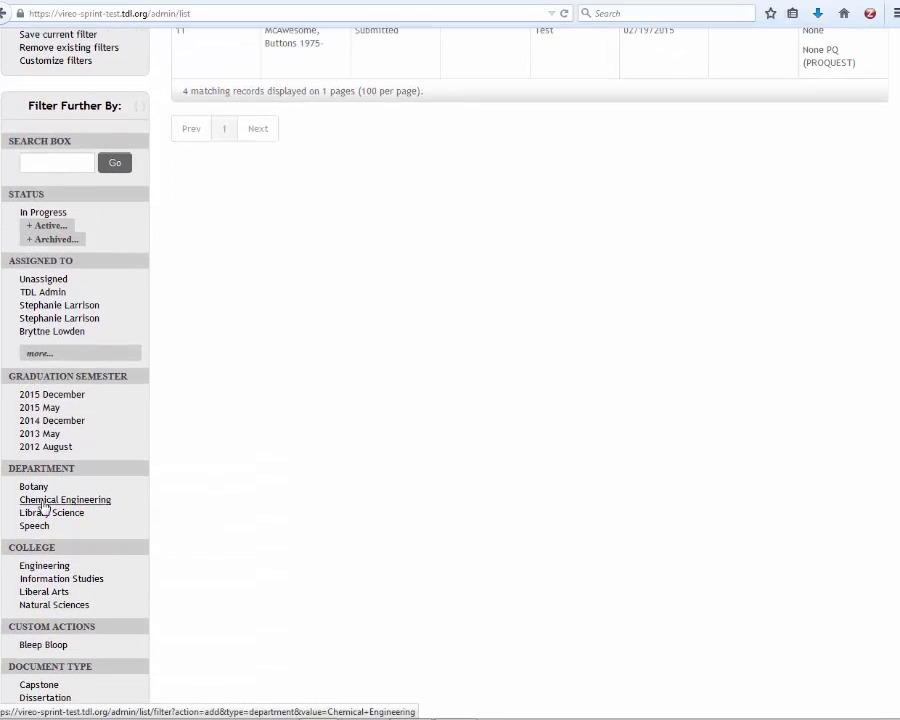
{"action": "left_click", "coordinate": [53, 569]}
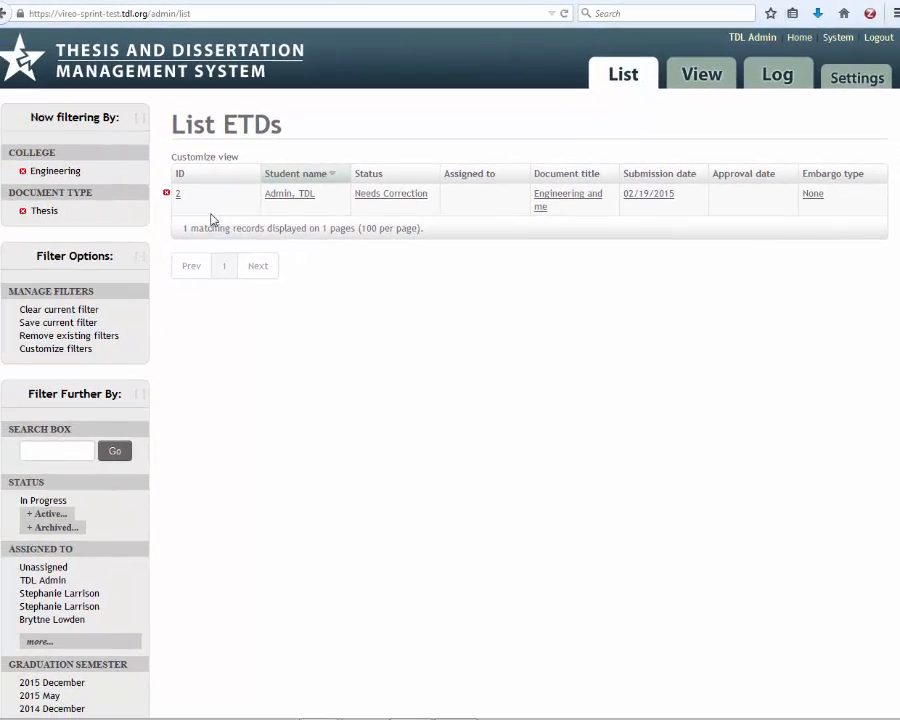
- Clear the current filter and filter the ETD list by the active status Needs Correction
{"action": "left_click", "coordinate": [76, 312]}
{"action": "left_click", "coordinate": [77, 312]}
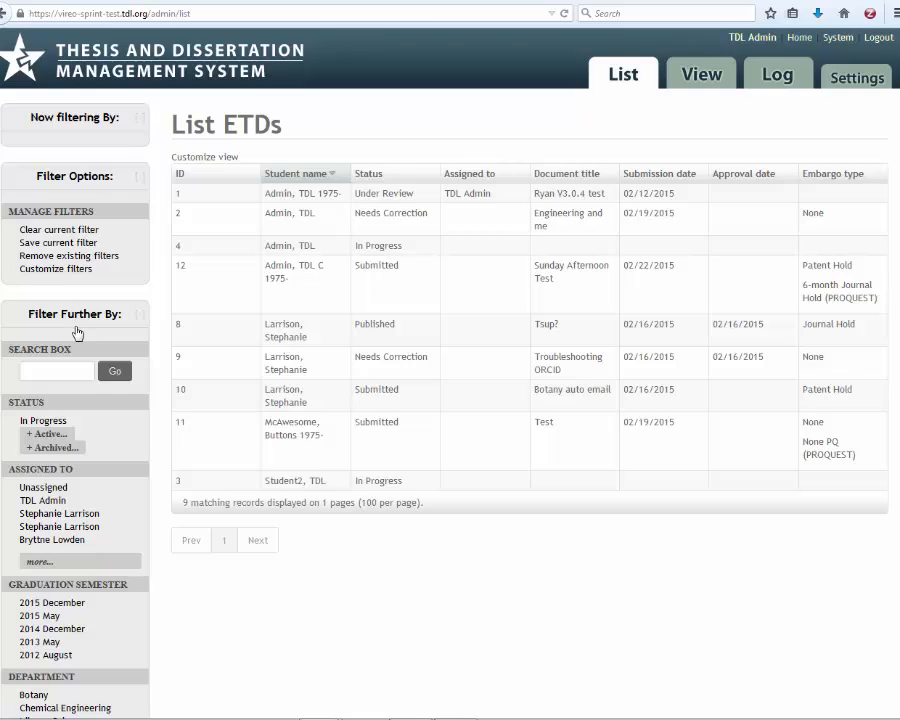
{"action": "scroll", "coordinate": [55, 235], "scroll_direction": "down", "scroll_amount": 3}
{"action": "left_click", "coordinate": [52, 269]}
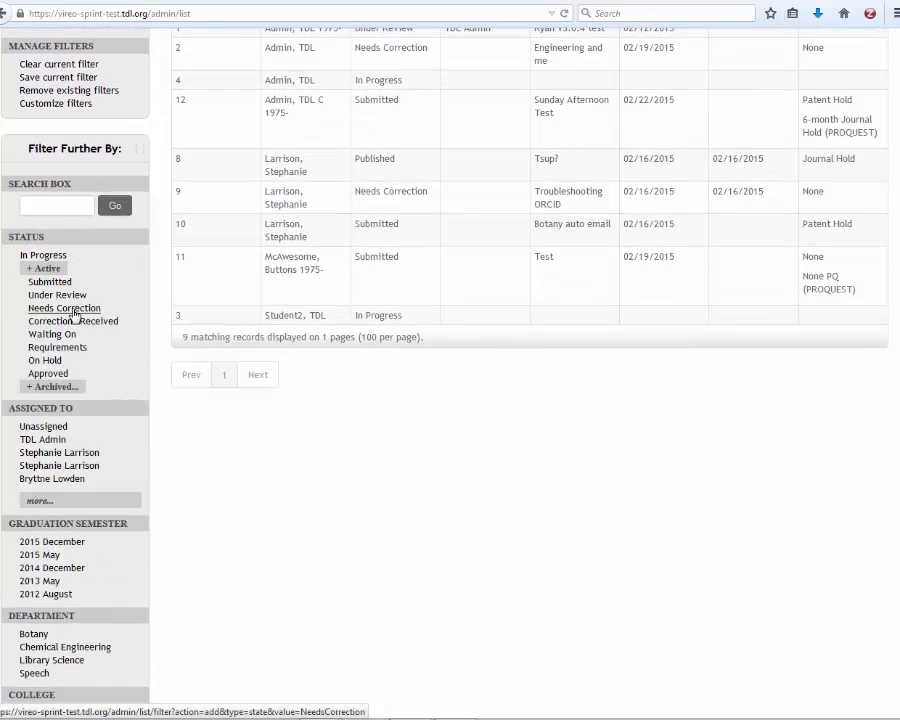
{"action": "left_click", "coordinate": [71, 310]}
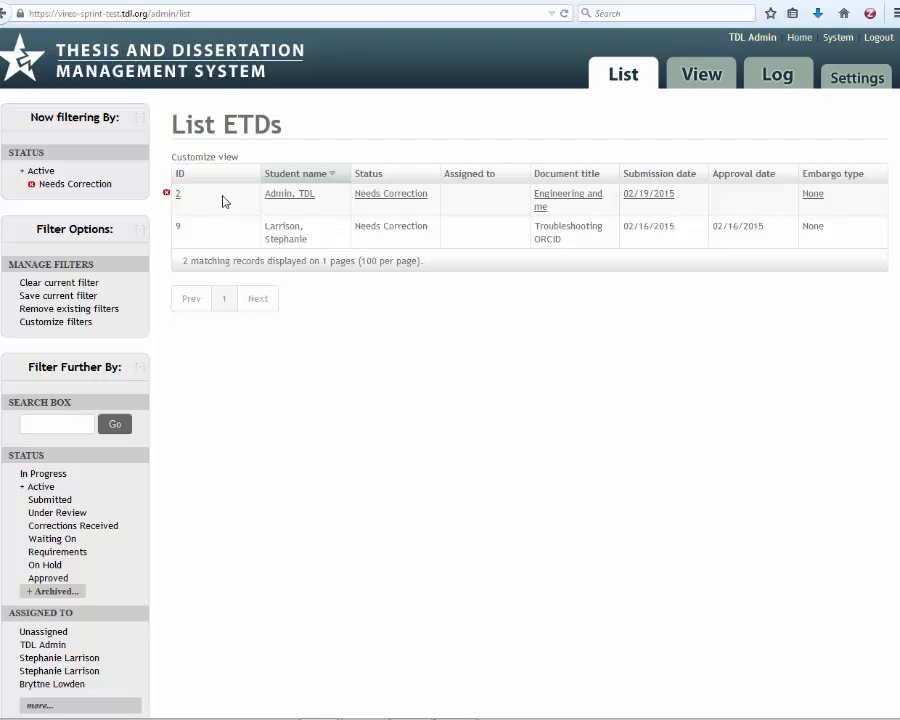
- Save the current filter as "Needs Corrections Unassigned" and make it public to all users
{"action": "left_click", "coordinate": [62, 302]}
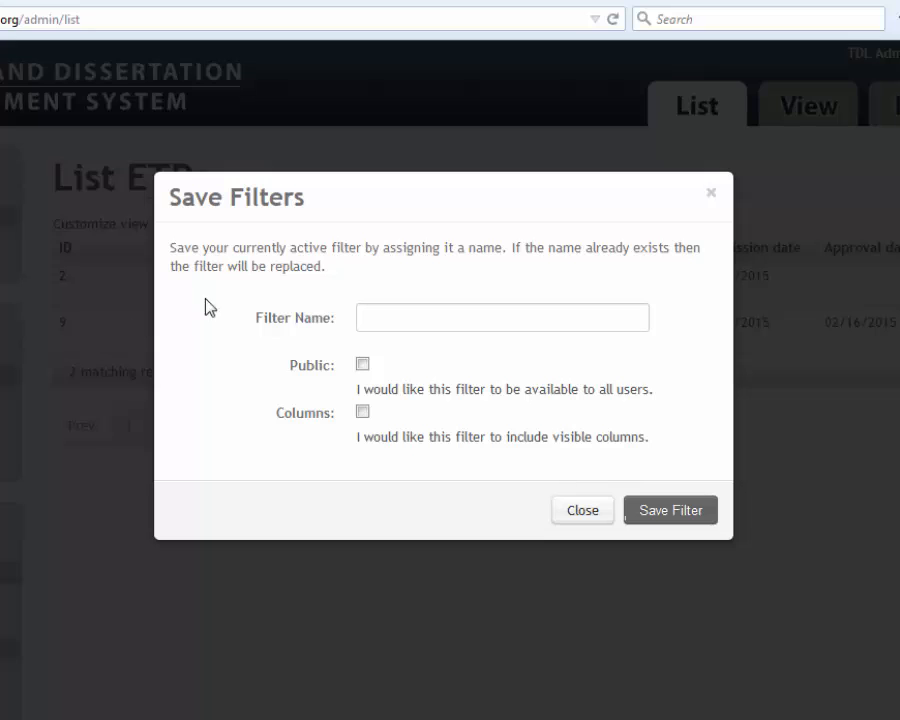
{"action": "left_click", "coordinate": [398, 316]}
{"action": "type", "text": "Nee"}
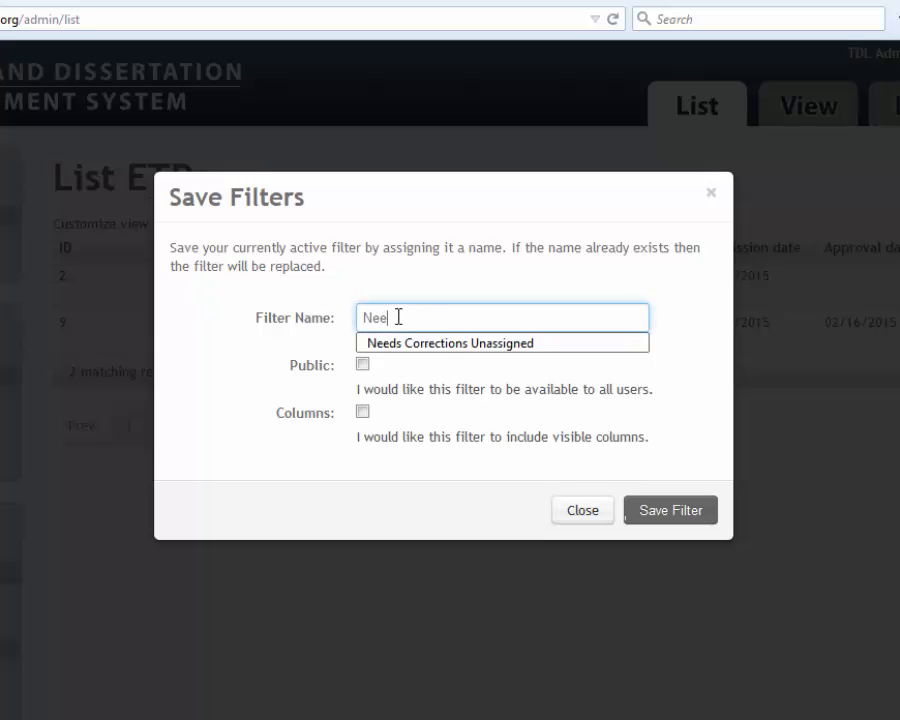
{"action": "left_click", "coordinate": [430, 343]}
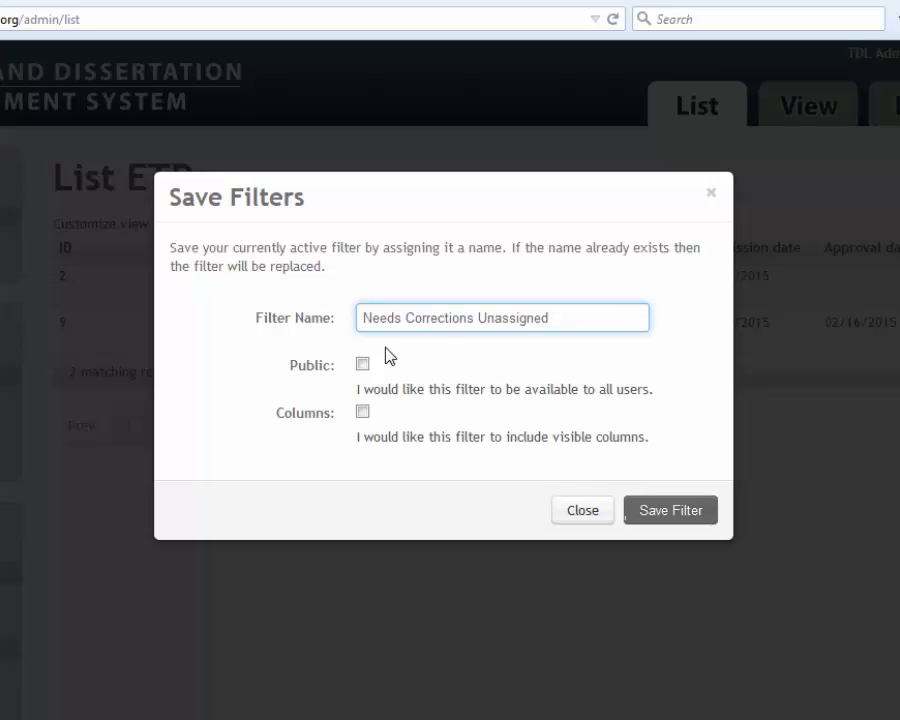
{"action": "left_click", "coordinate": [363, 365]}
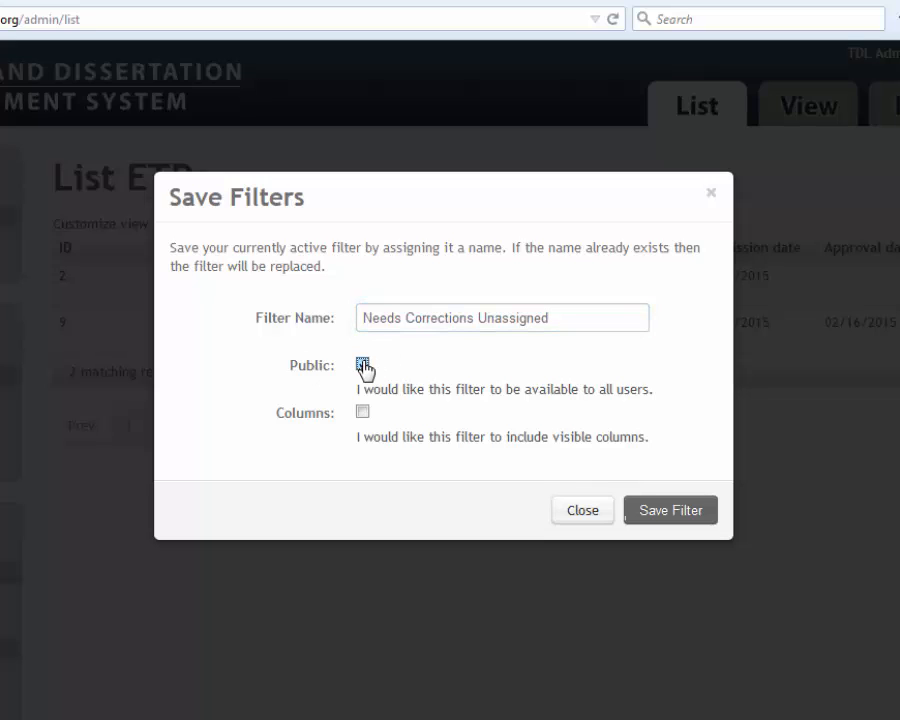
{"action": "left_click", "coordinate": [644, 510]}
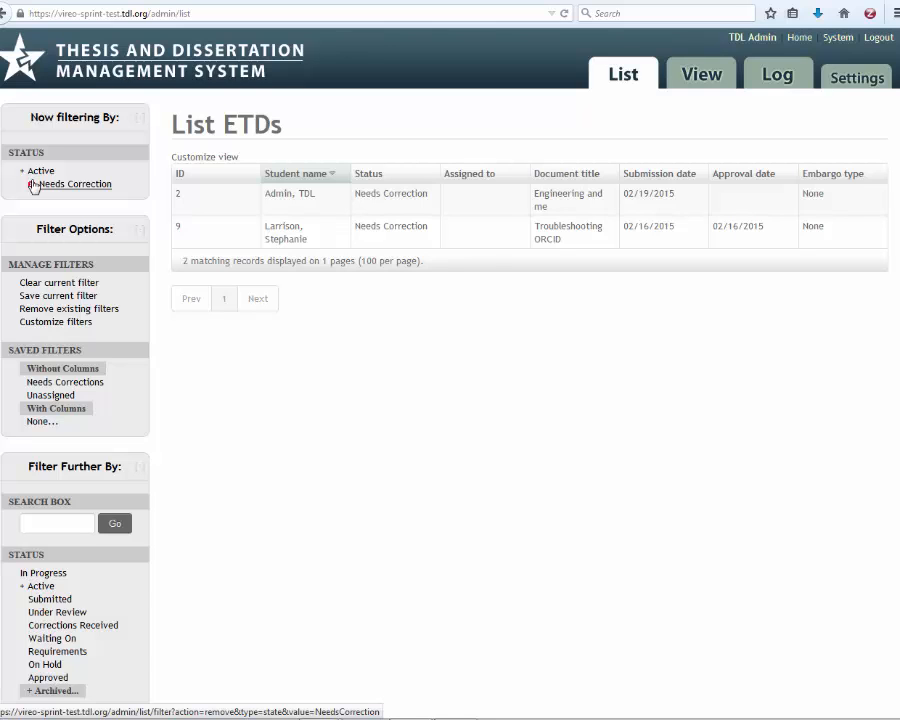
- Customize the filter options to display Degree below Status and Program at the end, disable UMI Release and Major, and save
{"action": "left_click", "coordinate": [52, 322]}
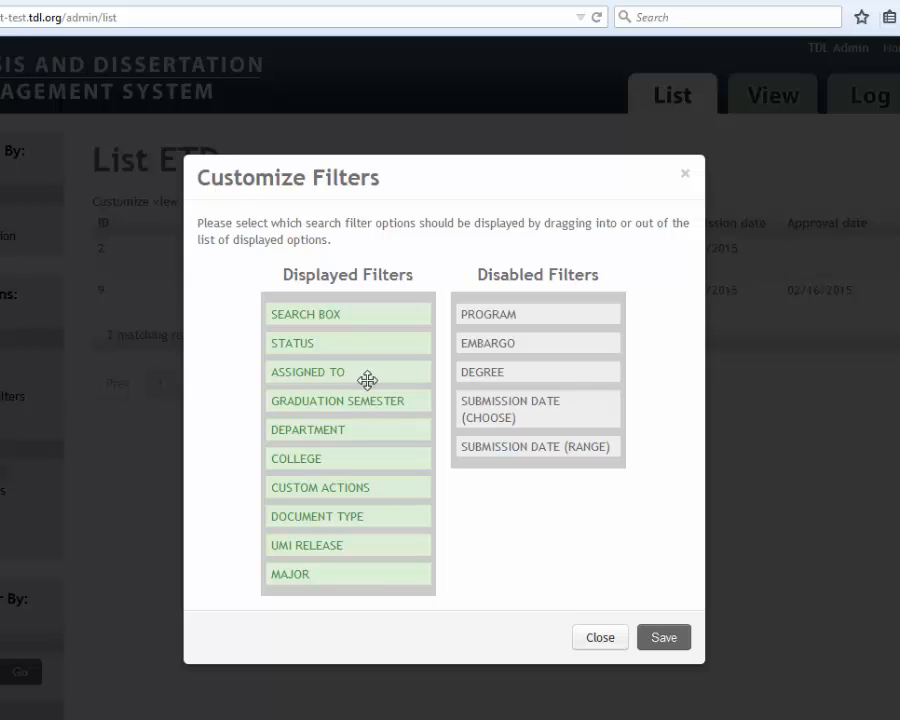
{"action": "left_click_drag", "start_coordinate": [468, 371], "coordinate": [310, 366]}
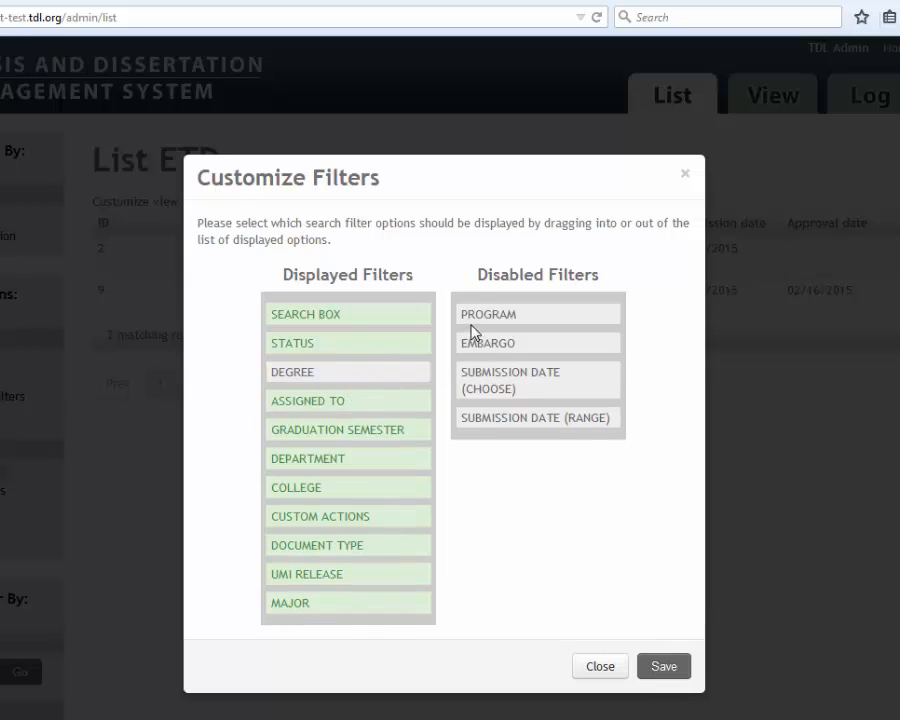
{"action": "left_click_drag", "start_coordinate": [468, 310], "coordinate": [505, 420]}
{"action": "left_click_drag", "start_coordinate": [376, 603], "coordinate": [567, 426]}
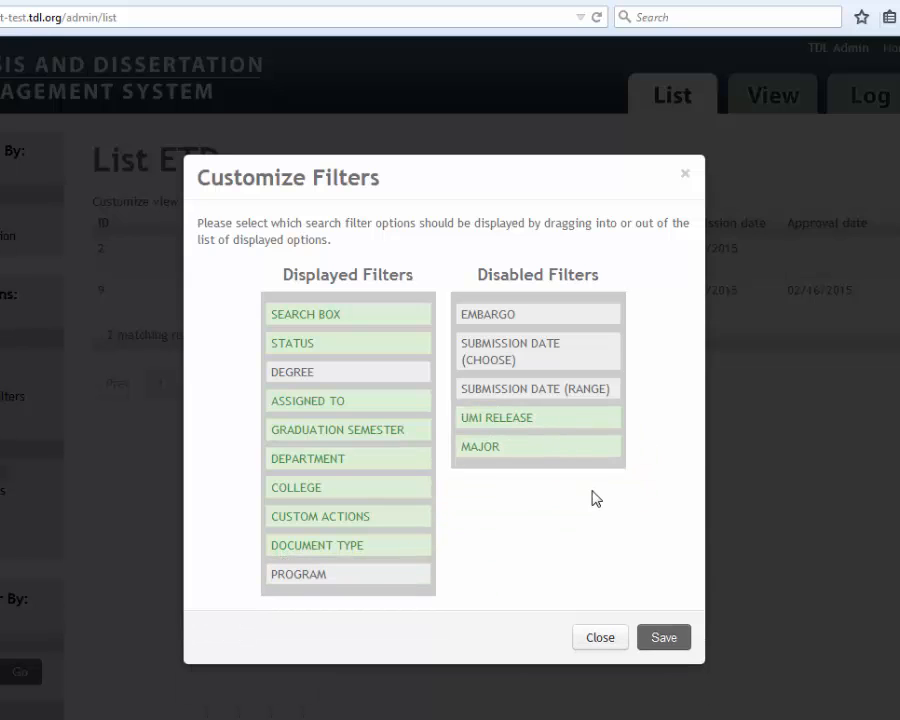
{"action": "left_click", "coordinate": [659, 623]}
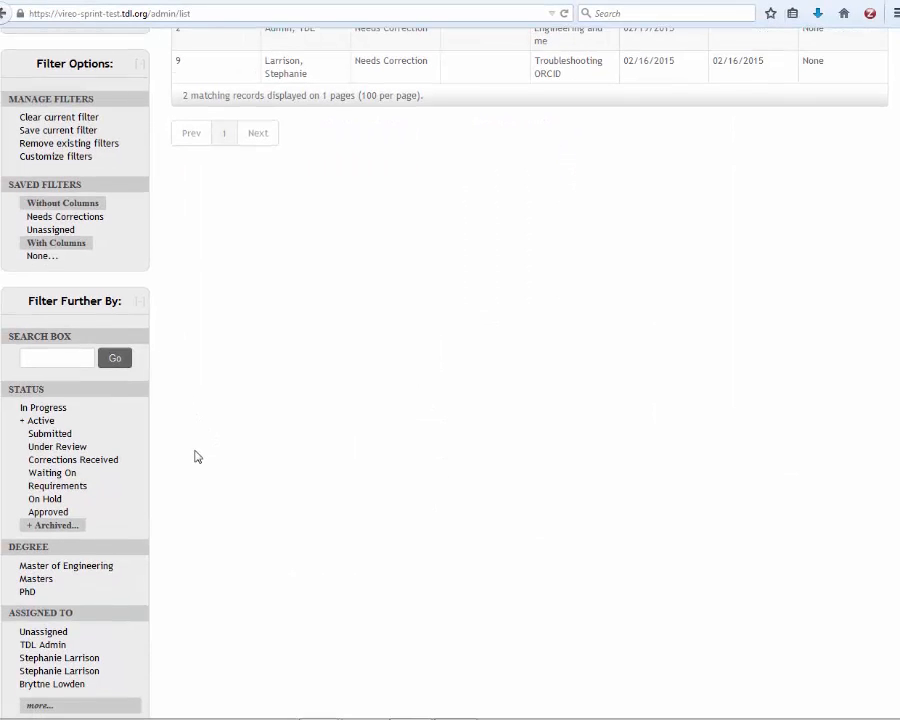
{"action": "scroll", "coordinate": [185, 454], "scroll_direction": "down", "scroll_amount": 2}
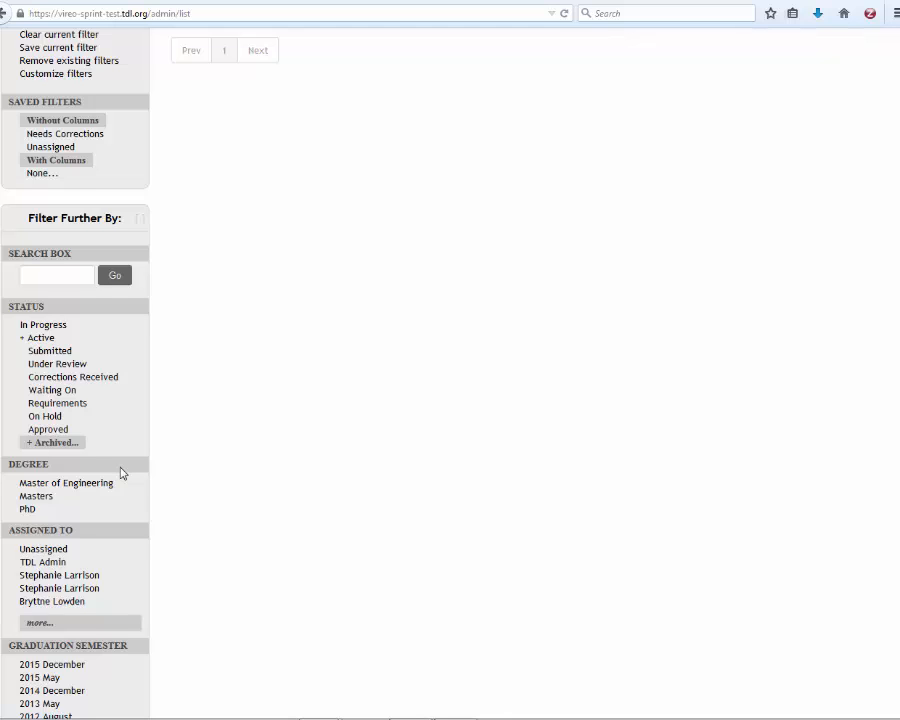
{"action": "scroll", "coordinate": [121, 472], "scroll_direction": "down", "scroll_amount": 2}
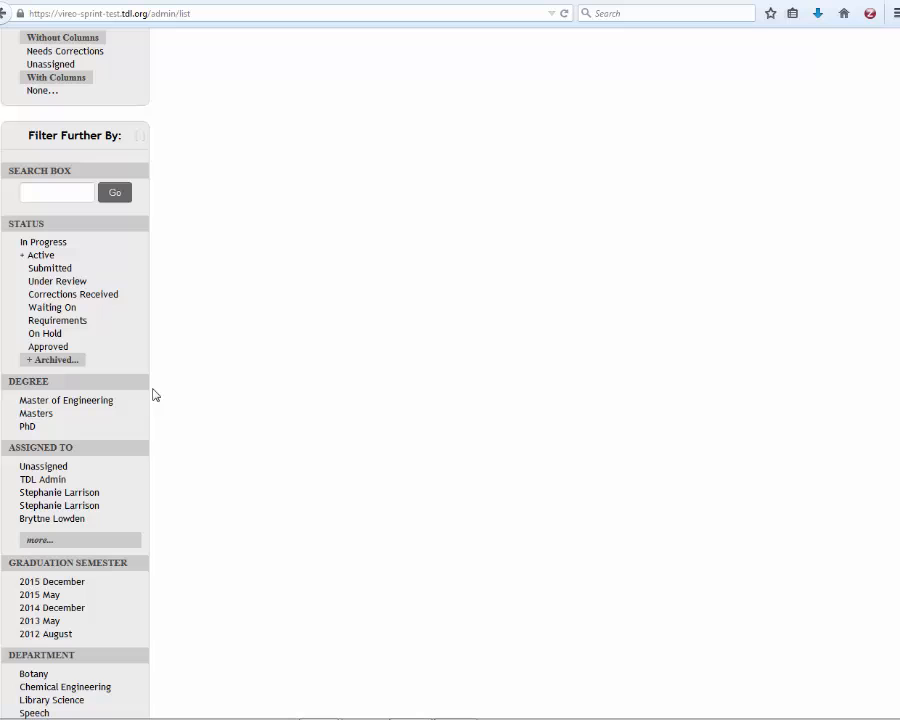
{"action": "scroll", "coordinate": [155, 395], "scroll_direction": "up", "scroll_amount": 5}
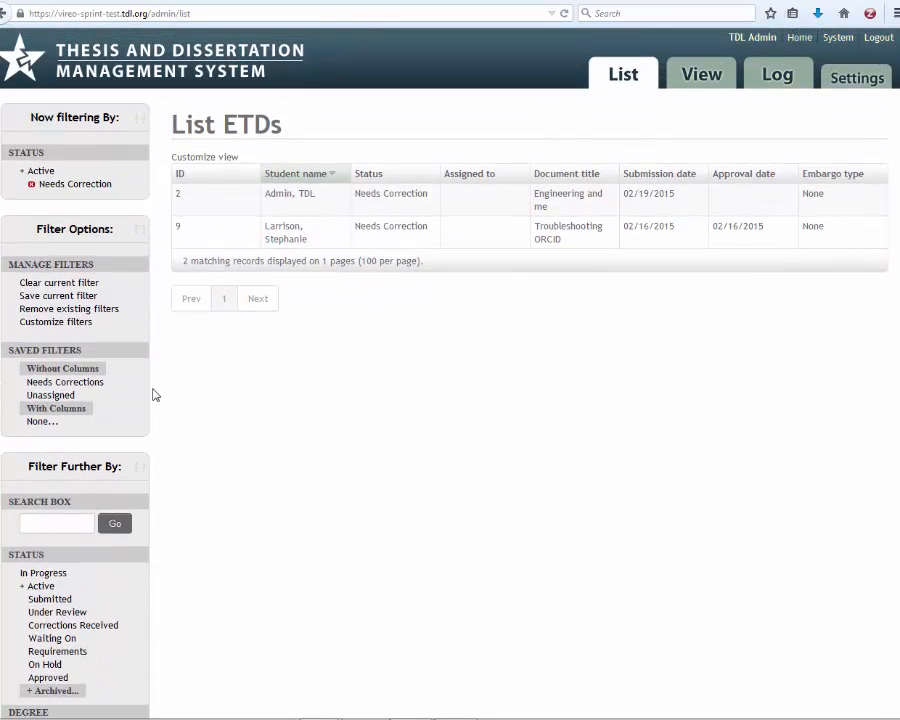
- Remove the saved filter "Needs Corrections Unassigned"
{"action": "left_click", "coordinate": [64, 309]}
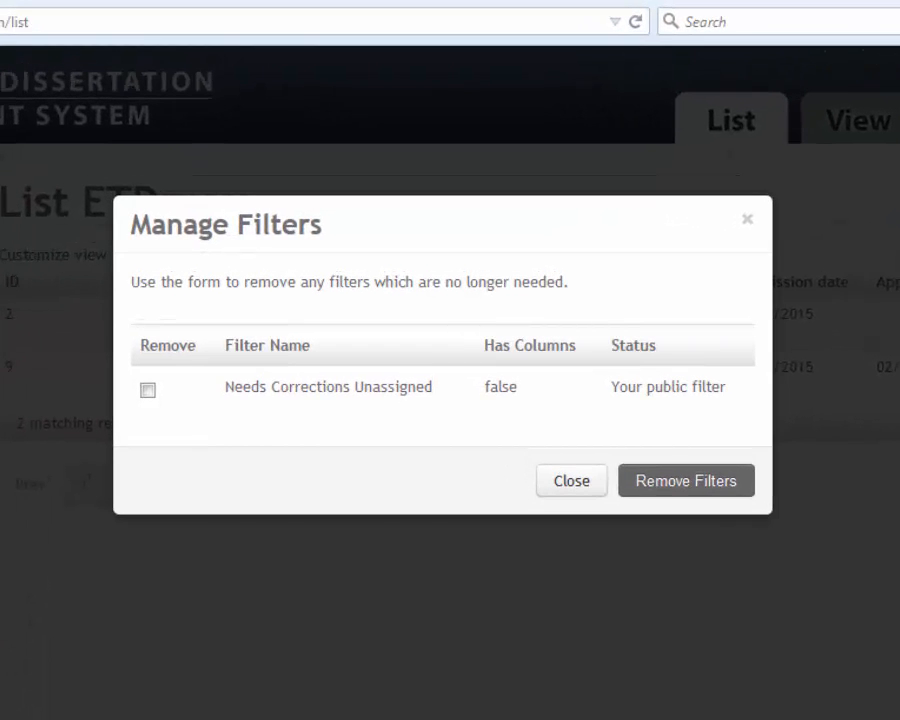
{"action": "left_click", "coordinate": [148, 390]}
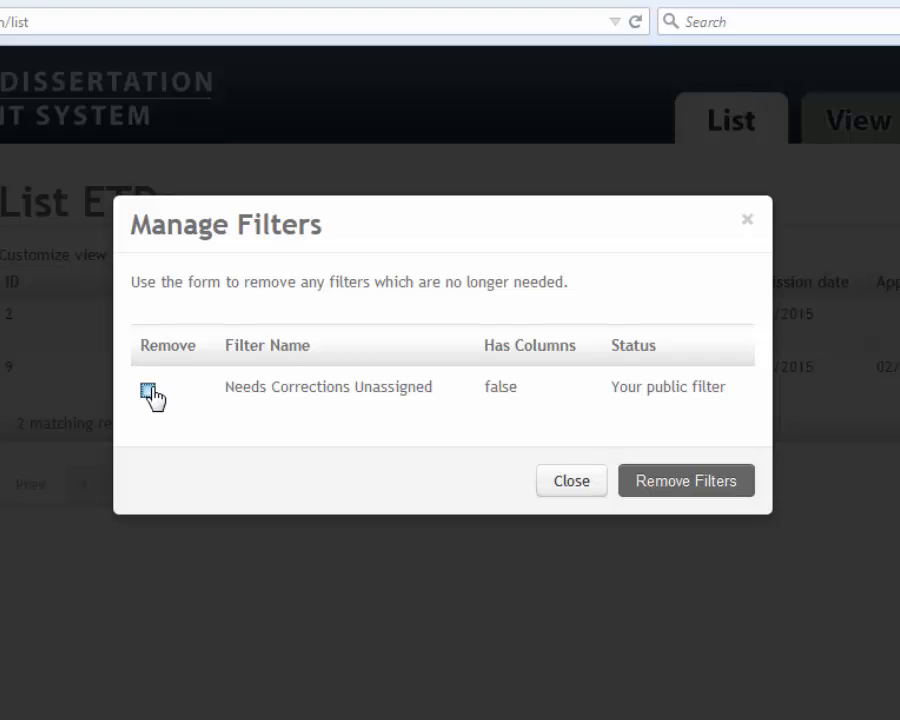
{"action": "left_click", "coordinate": [675, 485]}
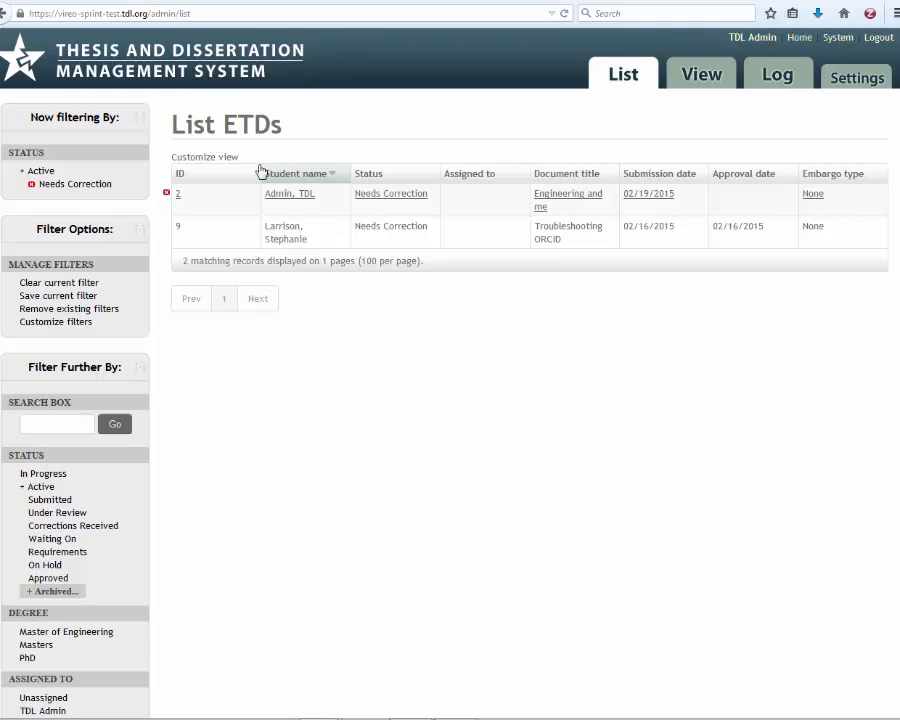
- Exclude submission 2 from the filtered list, and clear the whole current filter
{"action": "left_click", "coordinate": [166, 196]}
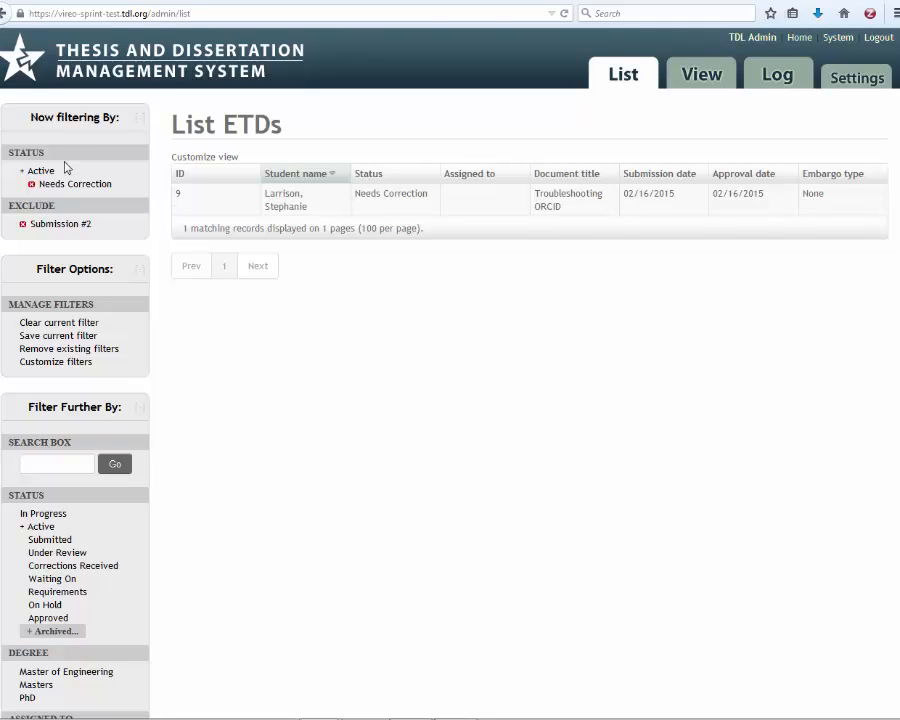
{"action": "left_click", "coordinate": [37, 324]}
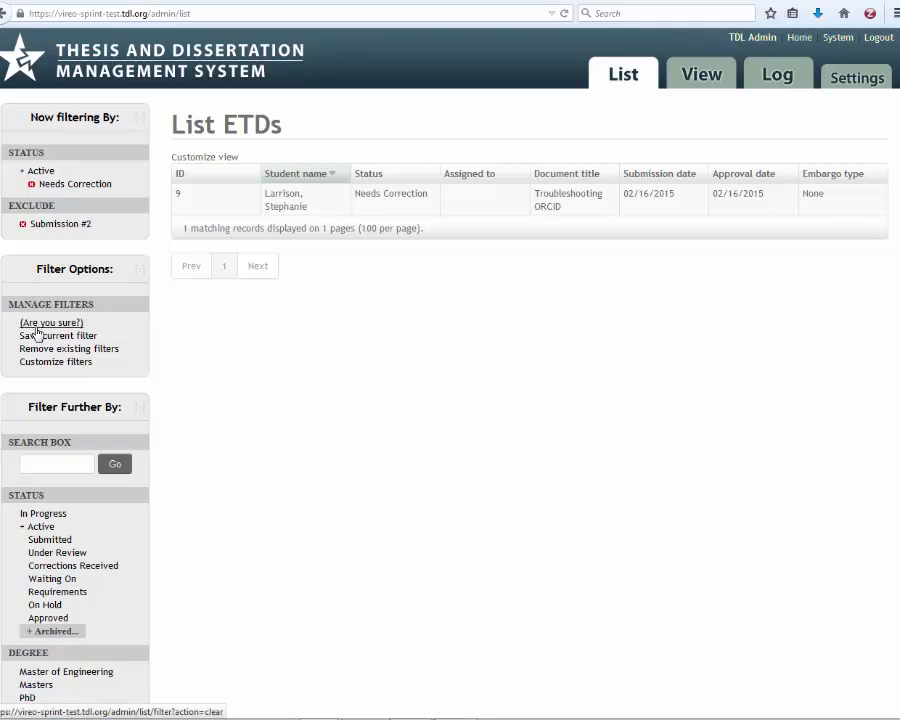
{"action": "left_click", "coordinate": [37, 324]}
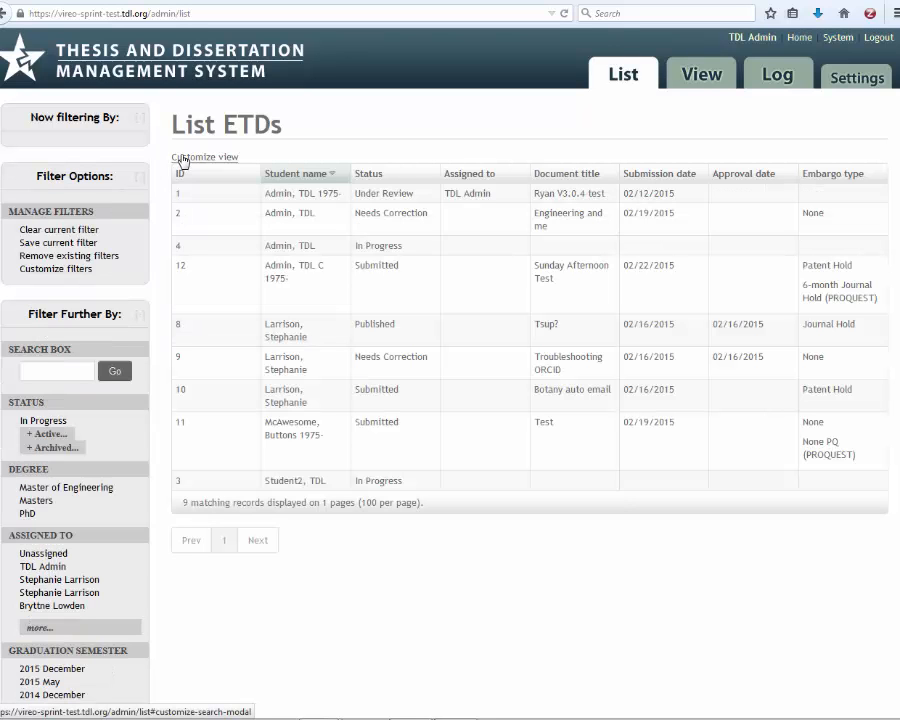
- Customize the results table to display Graduation semester and Student email, disable Embargo type, and save the columns
{"action": "left_click", "coordinate": [182, 162]}
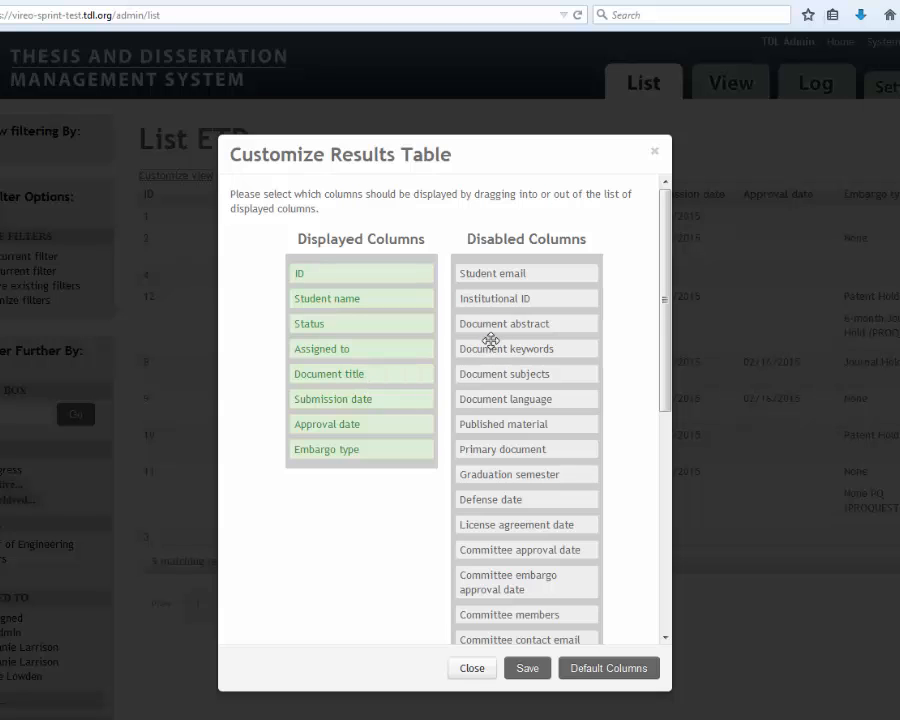
{"action": "left_click_drag", "start_coordinate": [488, 278], "coordinate": [323, 482]}
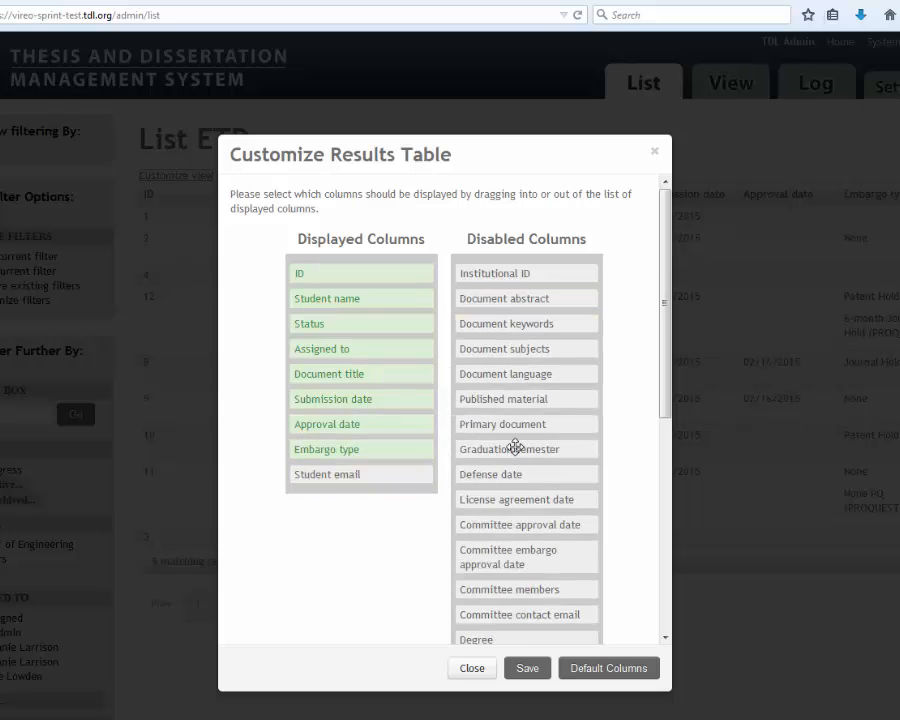
{"action": "left_click_drag", "start_coordinate": [514, 447], "coordinate": [515, 395]}
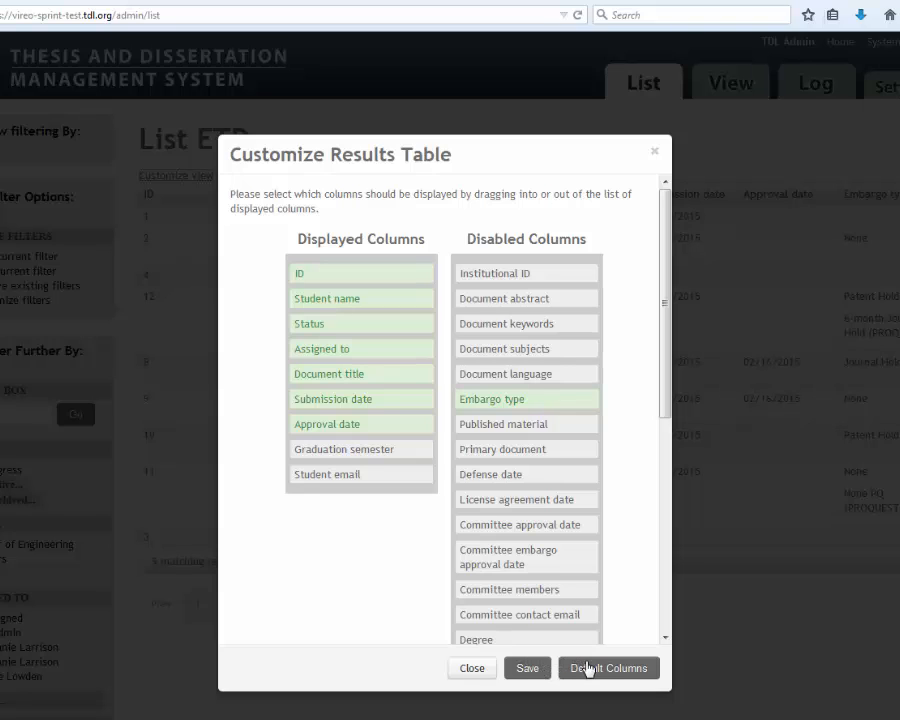
{"action": "left_click", "coordinate": [538, 670]}
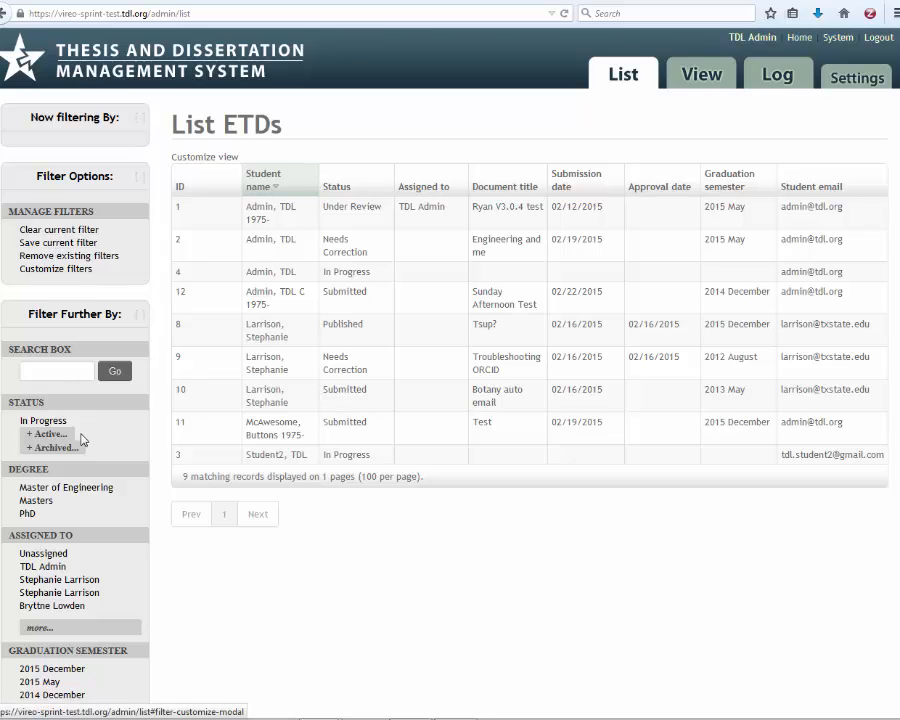
- Narrow the ETD list to Thesis documents from the Engineering college
{"action": "scroll", "coordinate": [81, 465], "scroll_direction": "down", "scroll_amount": 5}
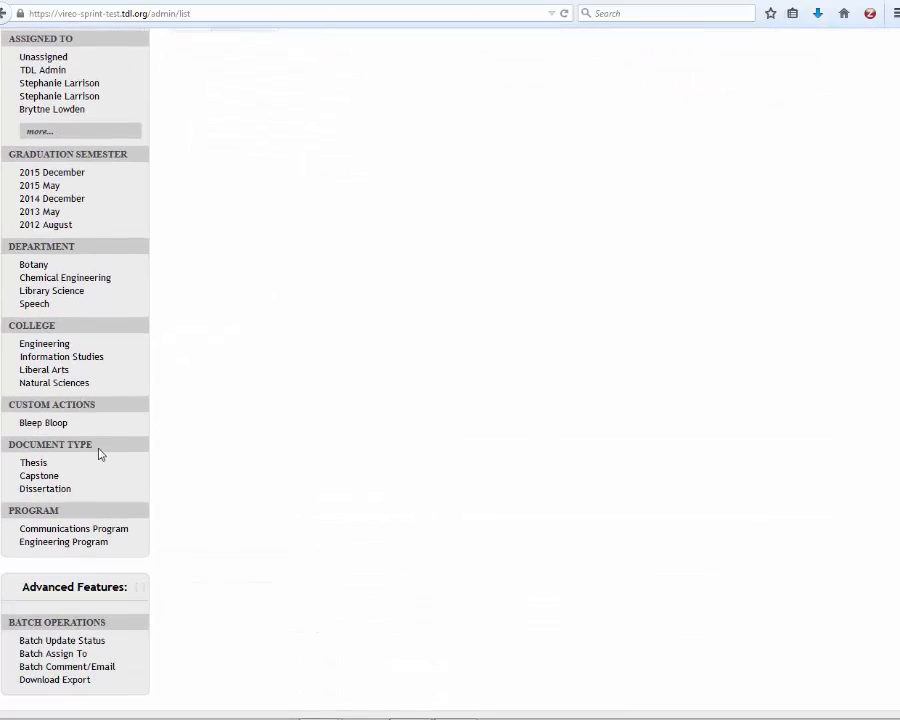
{"action": "left_click", "coordinate": [32, 464]}
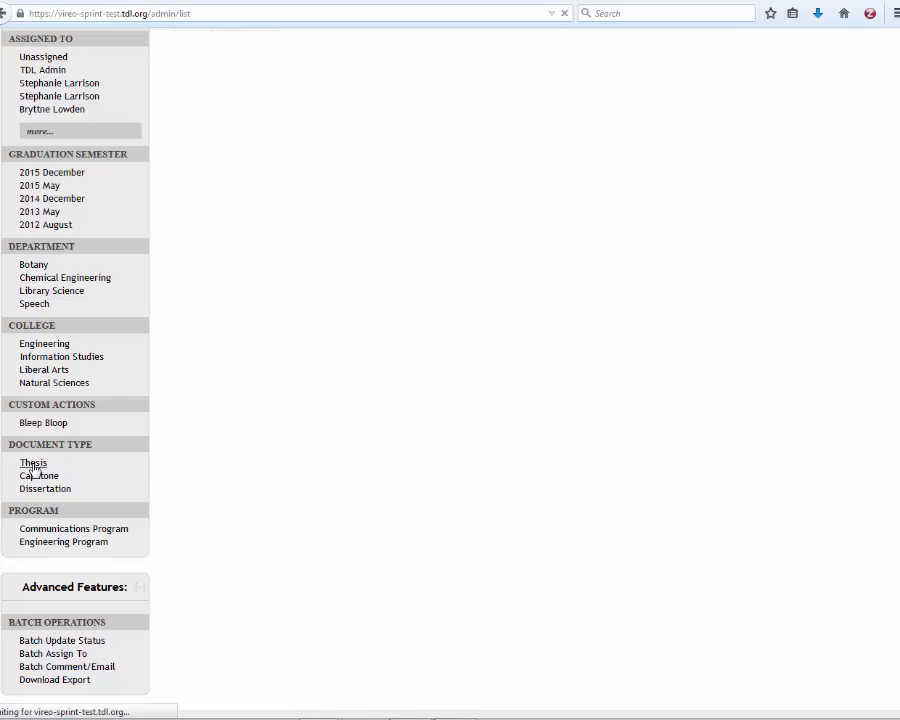
{"action": "scroll", "coordinate": [34, 470], "scroll_direction": "down", "scroll_amount": 3}
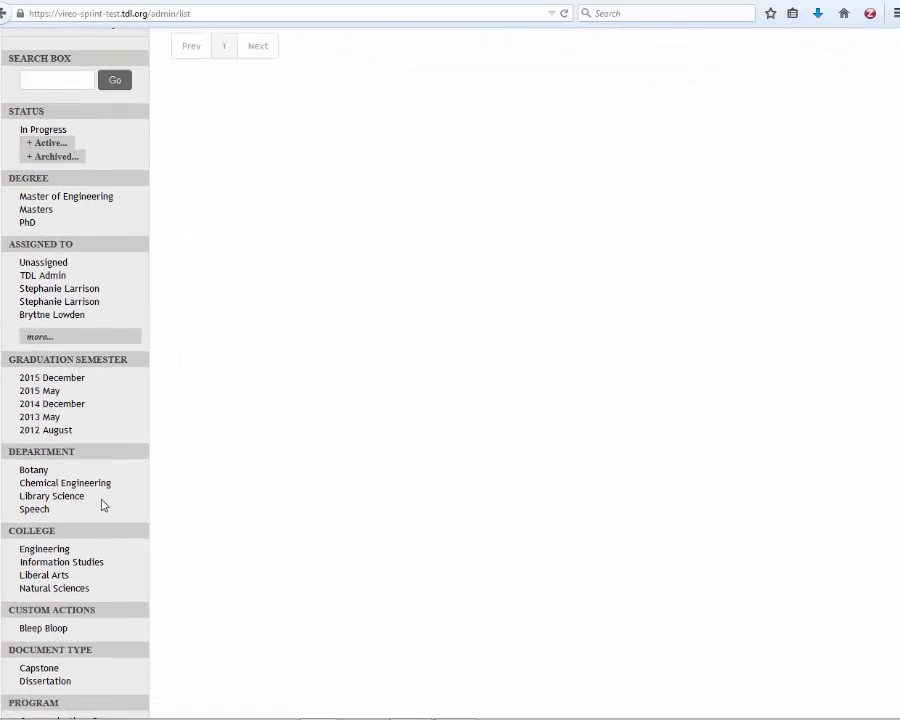
{"action": "left_click", "coordinate": [46, 550]}
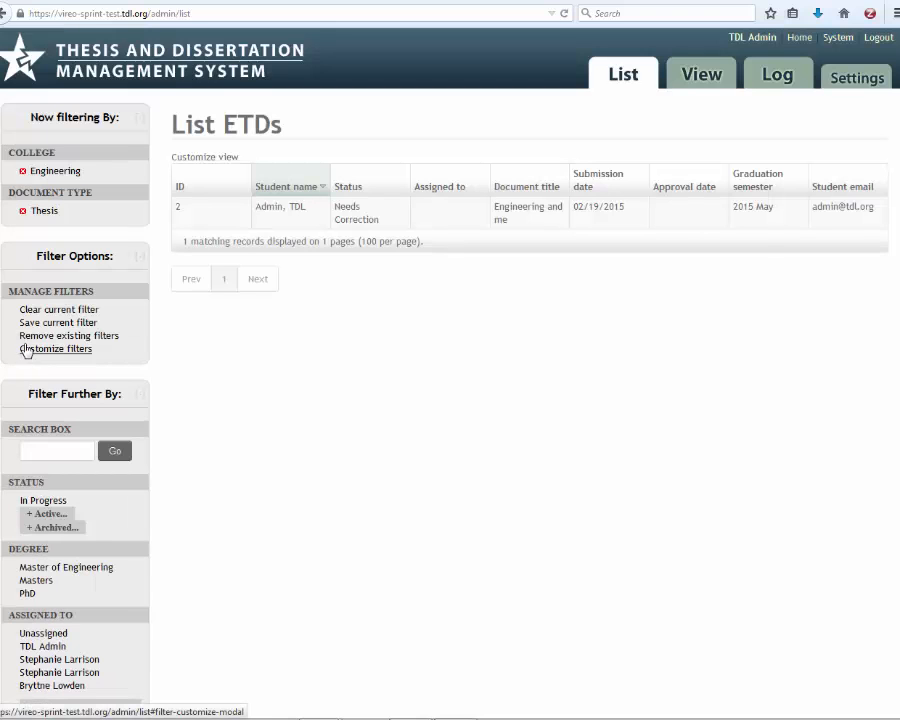
- Save the current filter as "Needs Corrections Unassigned", available to all users and including the visible columns
{"action": "left_click", "coordinate": [32, 322]}
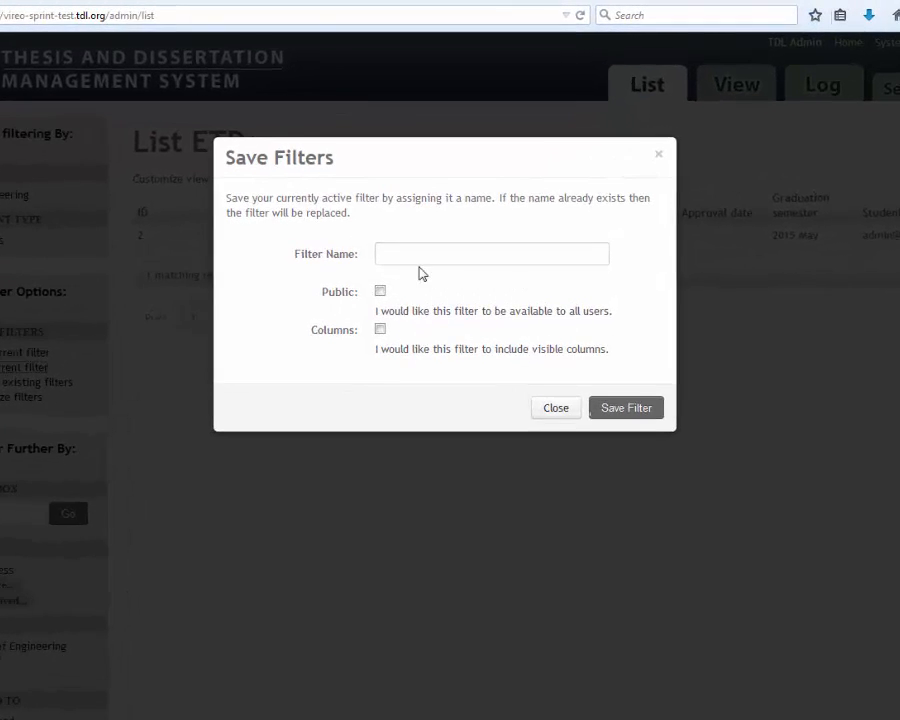
{"action": "left_click", "coordinate": [421, 255]}
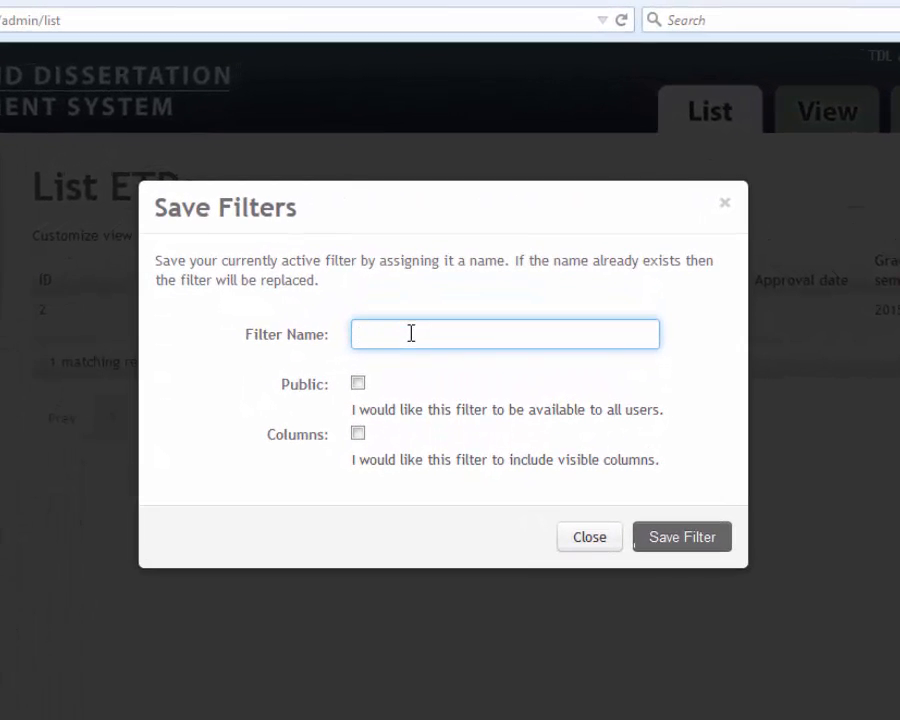
{"action": "type", "text": "Nee"}
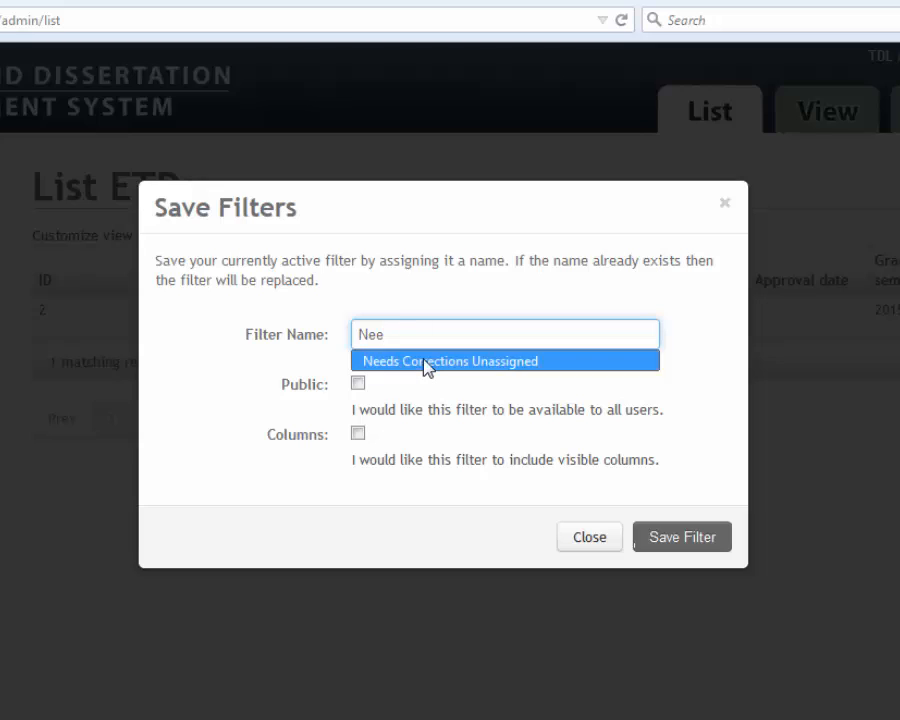
{"action": "left_click", "coordinate": [422, 364]}
{"action": "left_click", "coordinate": [357, 383]}
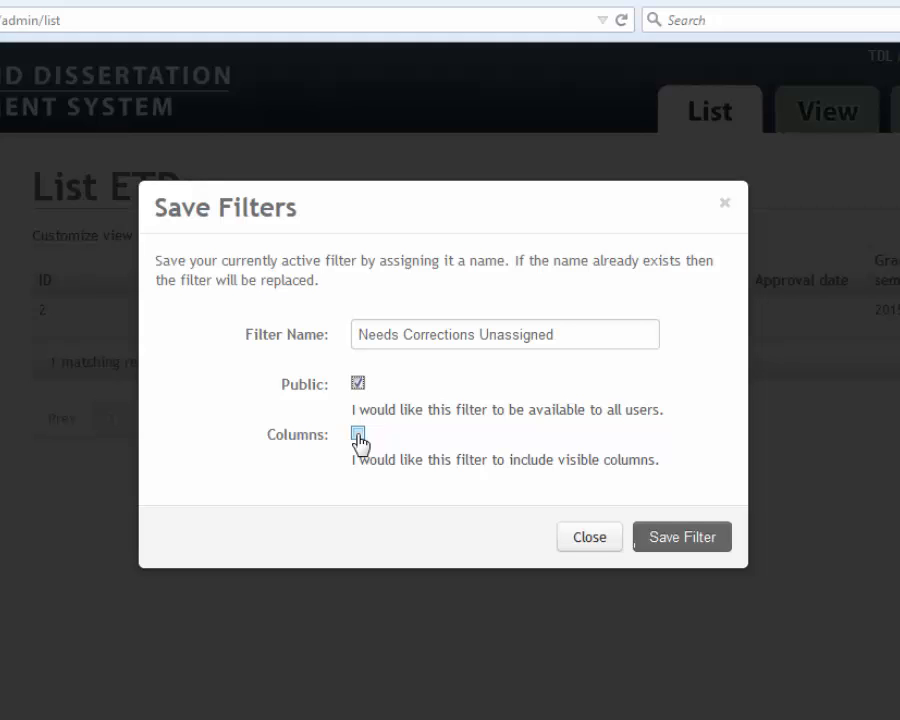
{"action": "left_click", "coordinate": [357, 434]}
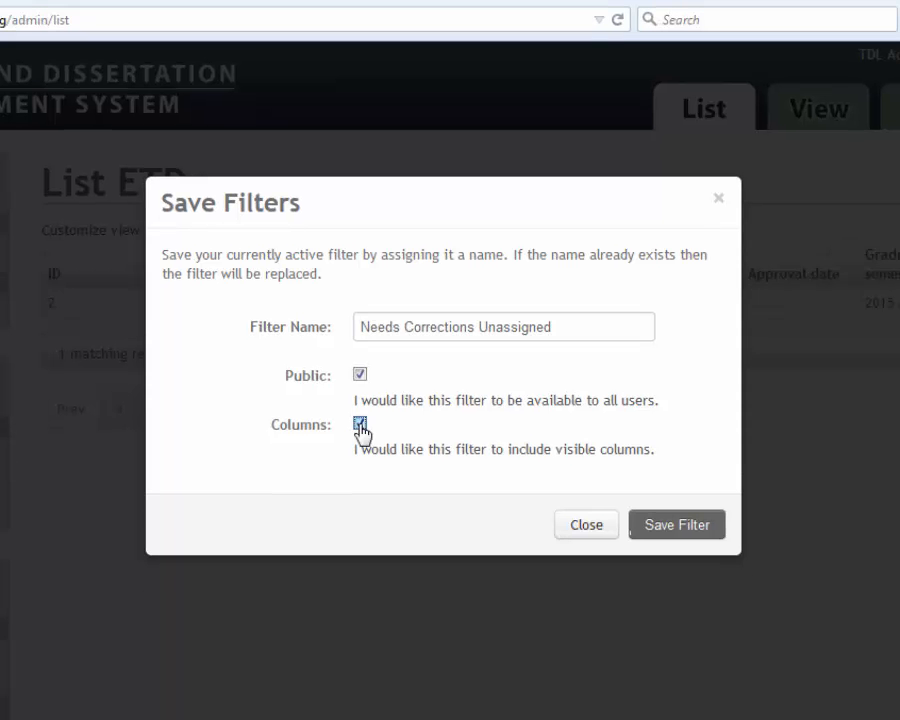
{"action": "left_click", "coordinate": [692, 527]}
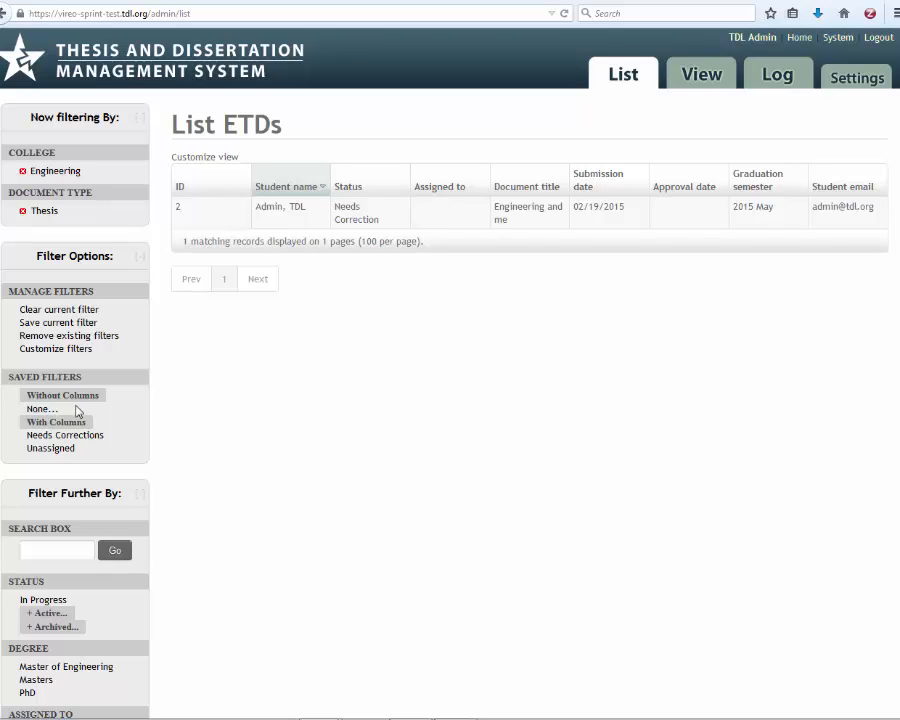
- Start a batch download export of the filtered submissions and set its format to Excel Export
{"action": "scroll", "coordinate": [77, 410], "scroll_direction": "down", "scroll_amount": 10}
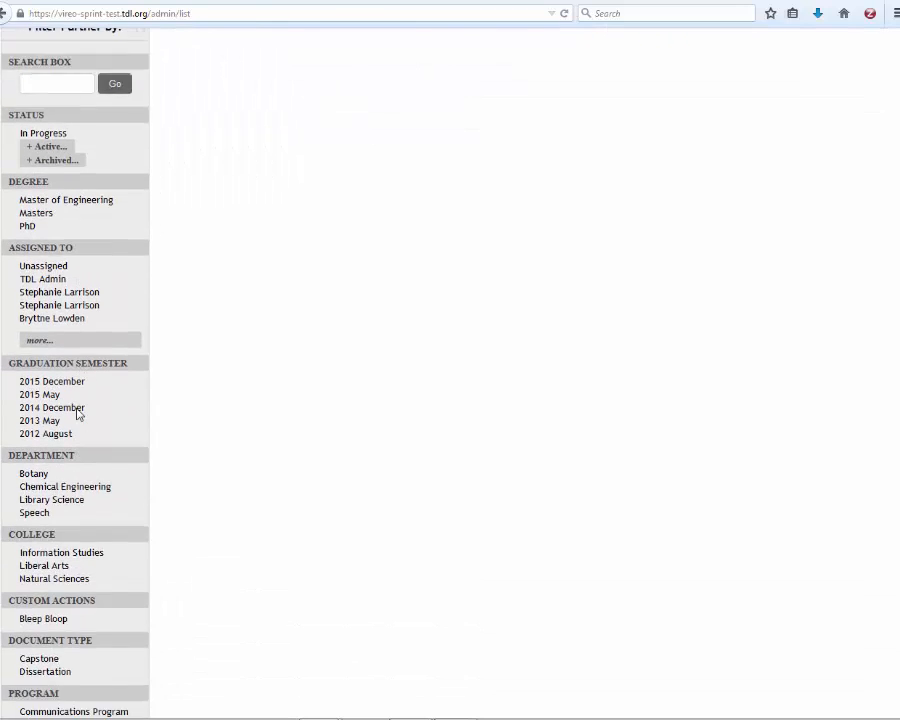
{"action": "scroll", "coordinate": [77, 412], "scroll_direction": "down", "scroll_amount": 2}
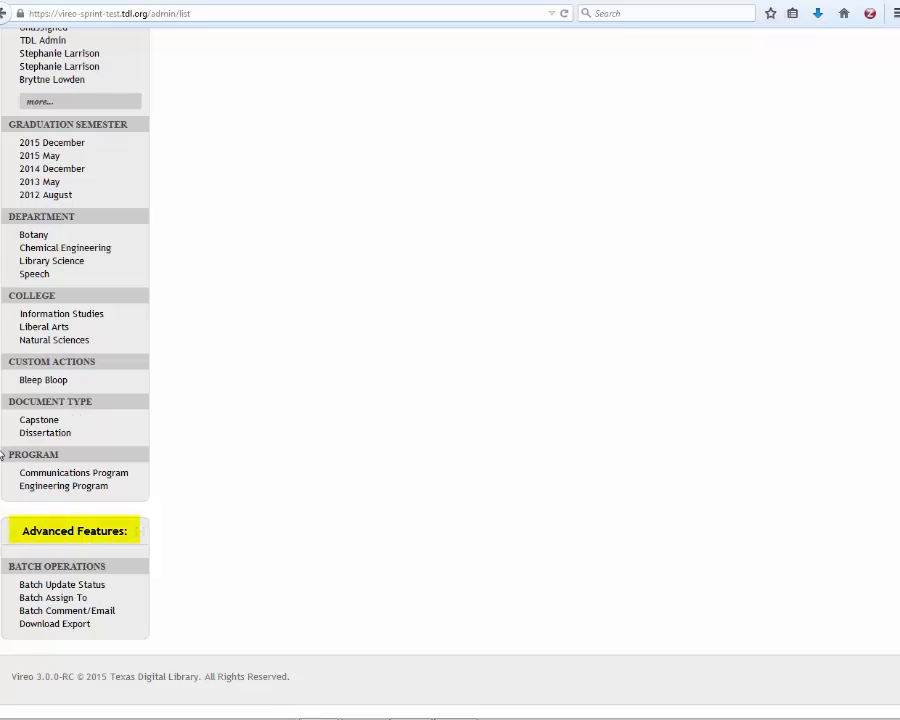
{"action": "left_click", "coordinate": [41, 623]}
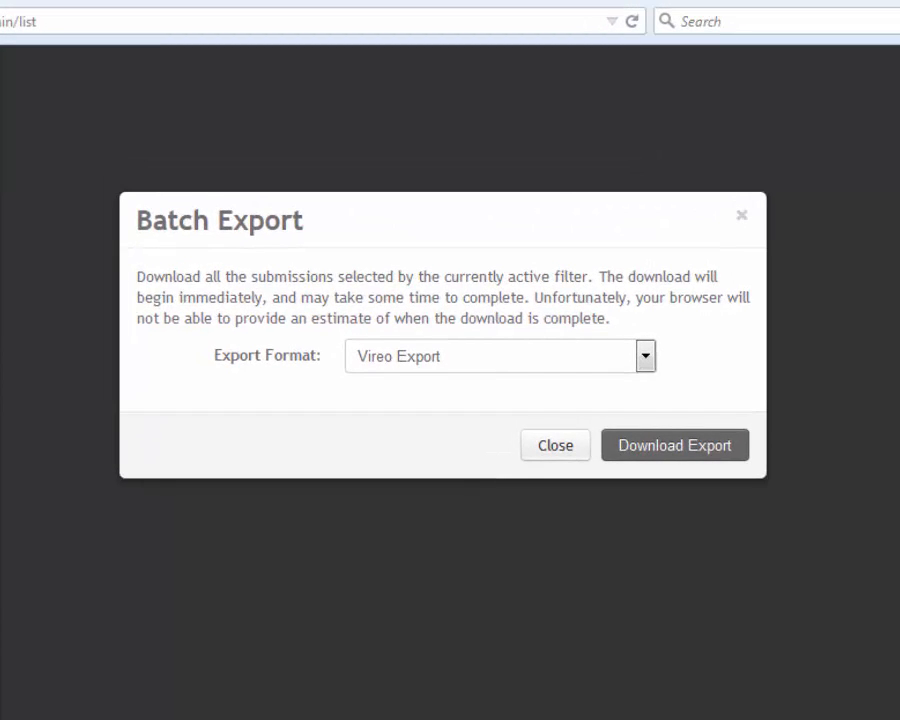
{"action": "left_click", "coordinate": [556, 362]}
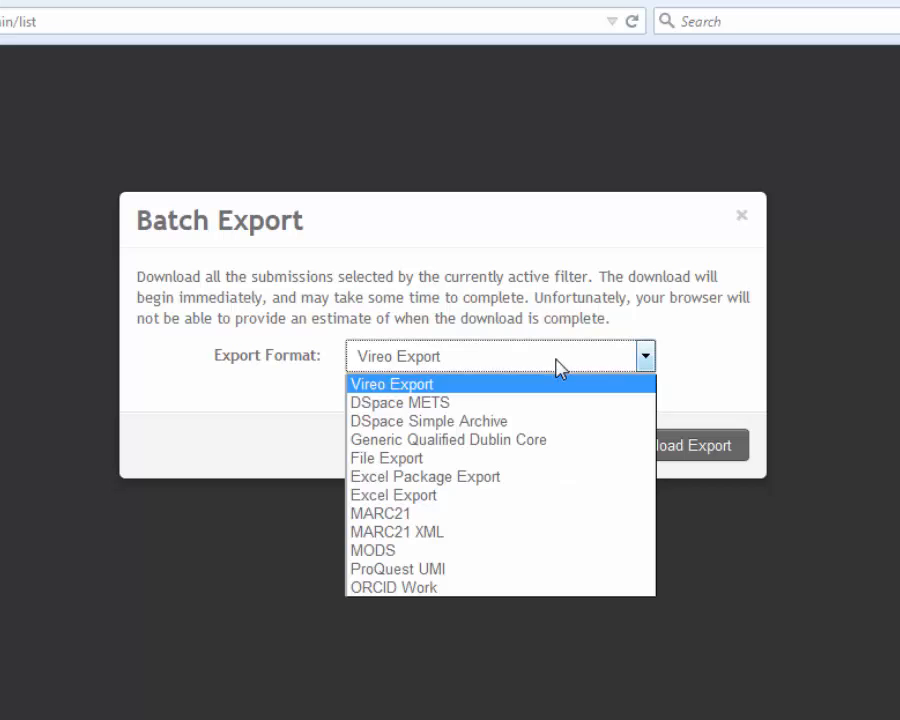
{"action": "left_click", "coordinate": [541, 493]}
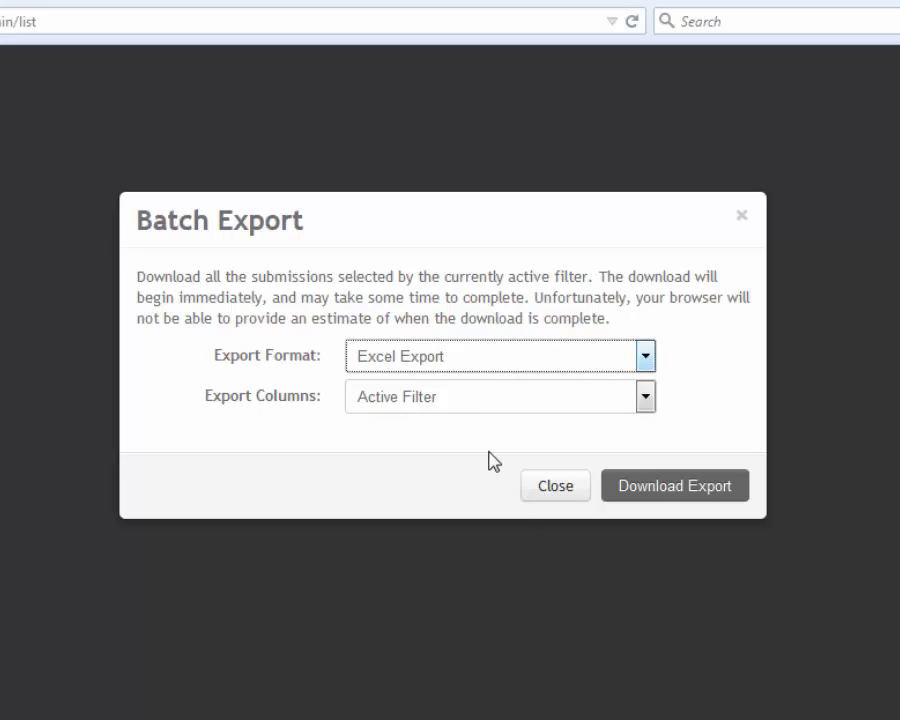
- Set the export columns to the saved filter "Needs Corrections Unassigned" and download the export
{"action": "left_click", "coordinate": [410, 397]}
{"action": "left_click", "coordinate": [412, 445]}
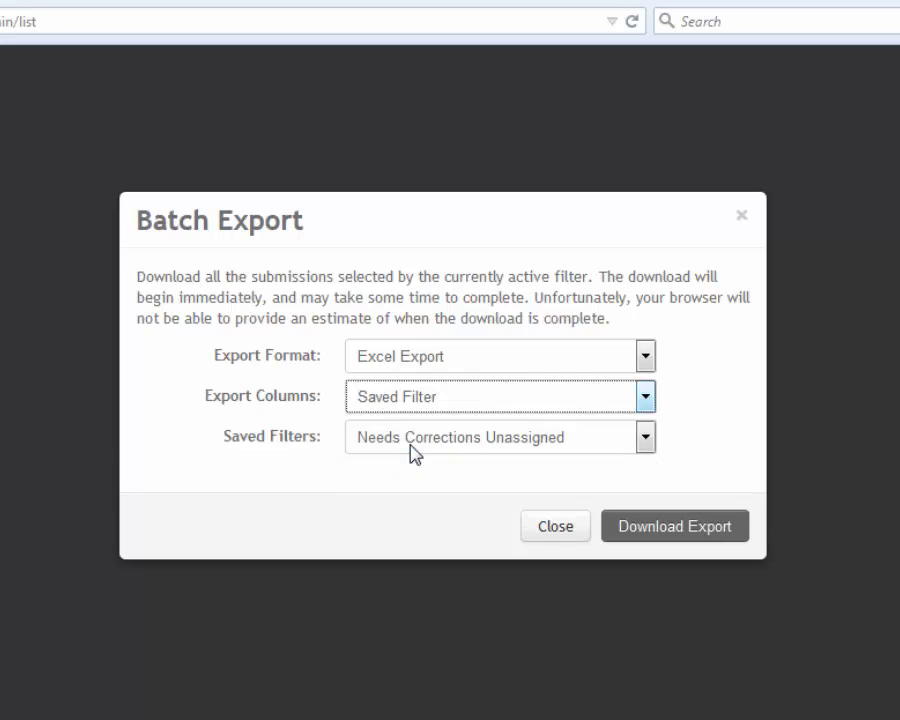
{"action": "left_click", "coordinate": [414, 452]}
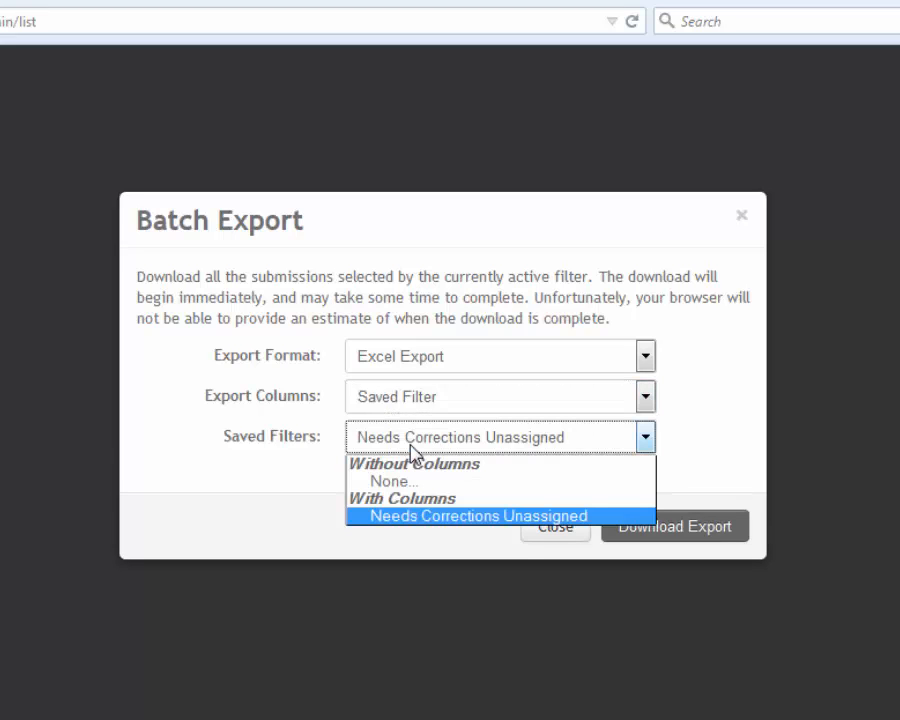
{"action": "left_click", "coordinate": [412, 517]}
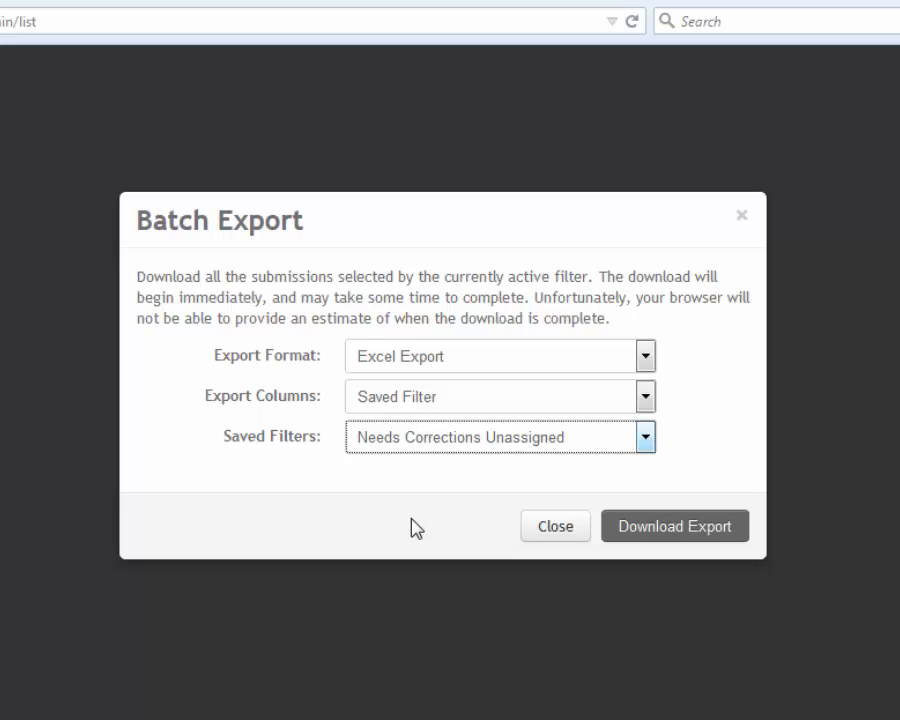
{"action": "left_click", "coordinate": [706, 538]}
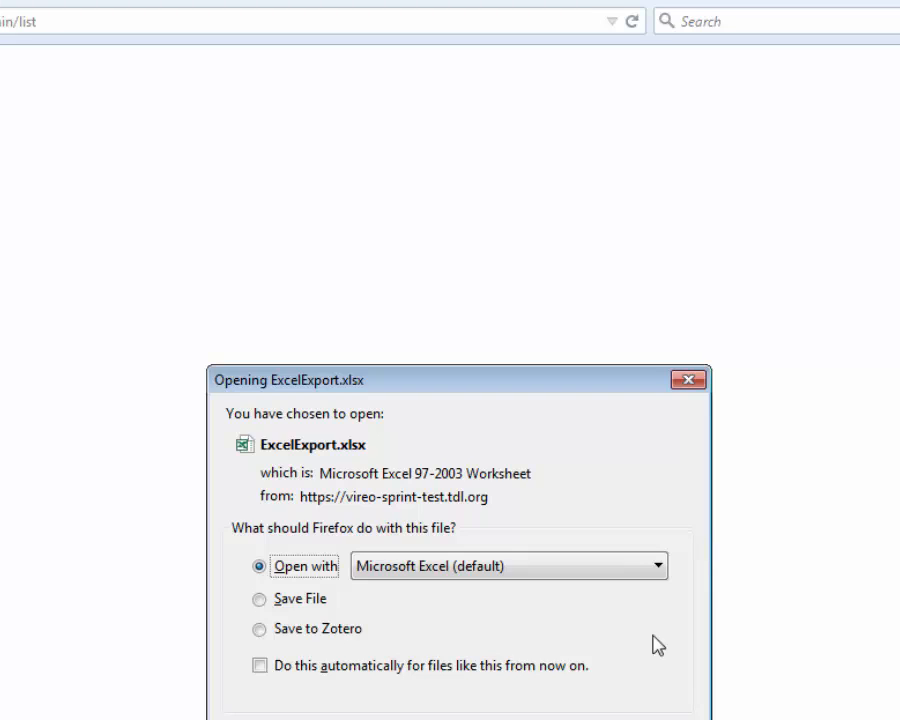
- Open ExcelExport.xlsx in Microsoft Excel to check the exported columns, and close it to return to the ETD list
{"action": "left_click", "coordinate": [545, 561]}
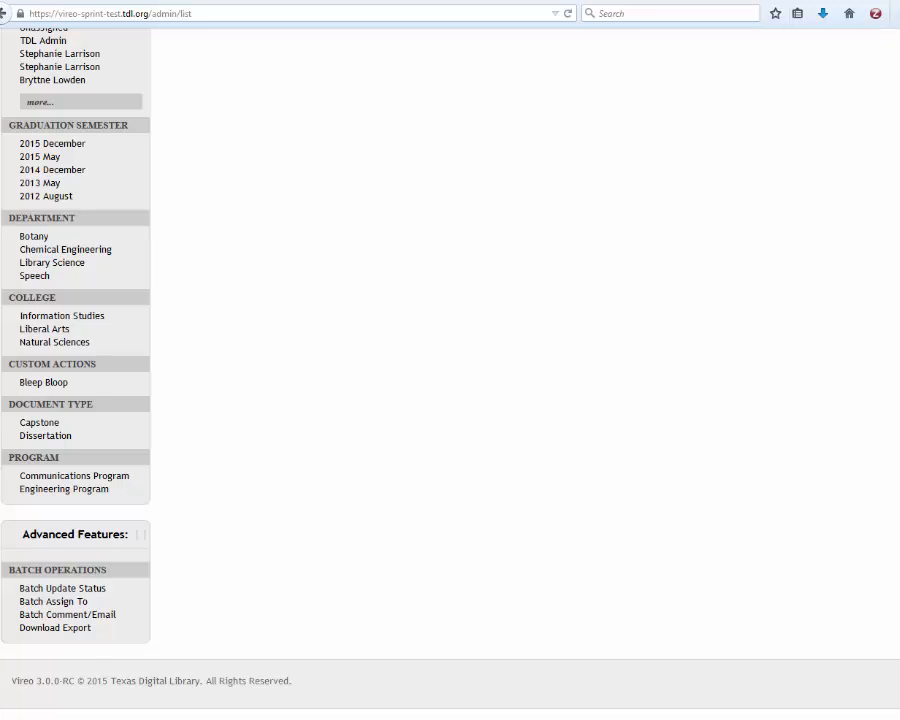
{"action": "left_click_drag", "start_coordinate": [899, 56], "coordinate": [505, 24]}
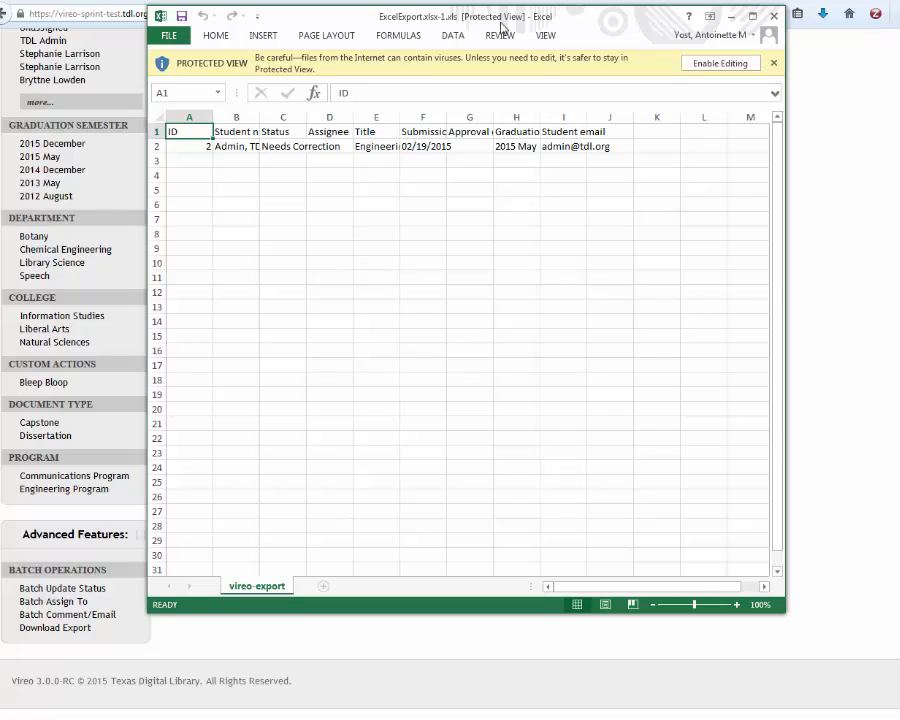
{"action": "left_click", "coordinate": [773, 16]}
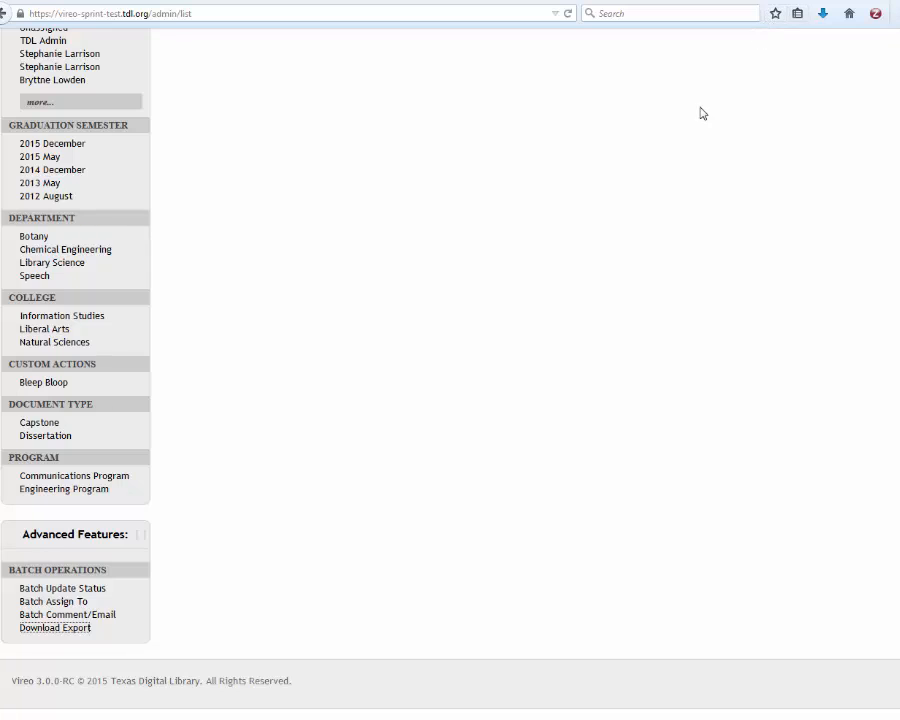
{"action": "scroll", "coordinate": [703, 160], "scroll_direction": "up", "scroll_amount": 4}
{"action": "scroll", "coordinate": [703, 169], "scroll_direction": "up", "scroll_amount": 5}
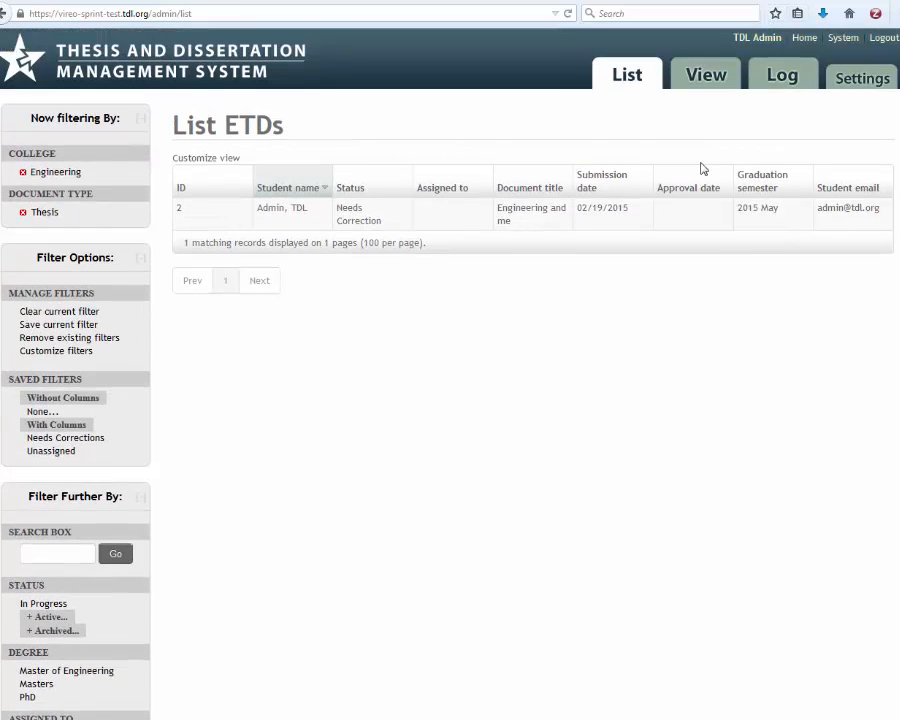